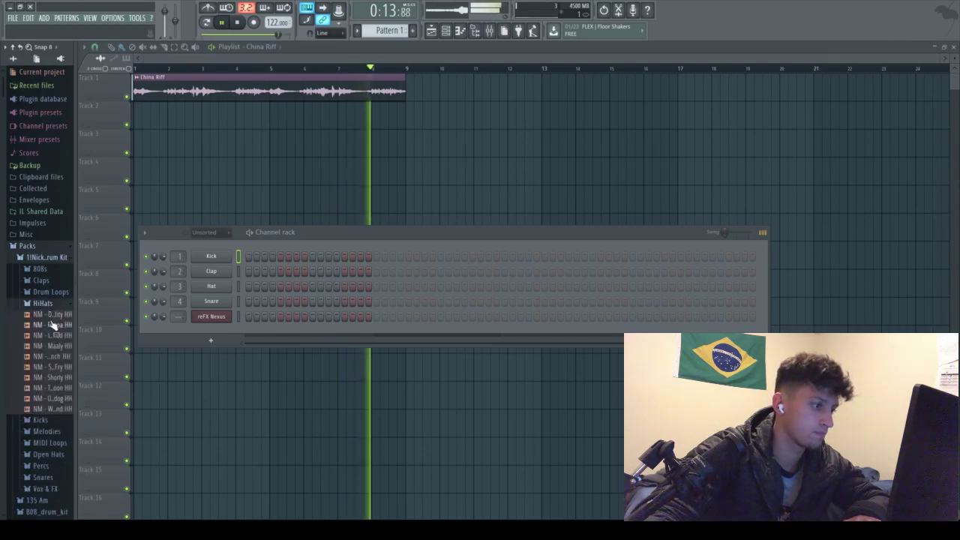
Load the NM - Layered HH sample into the Hat channel and place Pattern 1 at the start of Track 2
{"action": "left_click", "coordinate": [56, 336]}
{"action": "left_click_drag", "start_coordinate": [56, 336], "coordinate": [350, 315]}
{"action": "left_click", "coordinate": [148, 119]}
{"action": "right_click", "coordinate": [147, 119]}
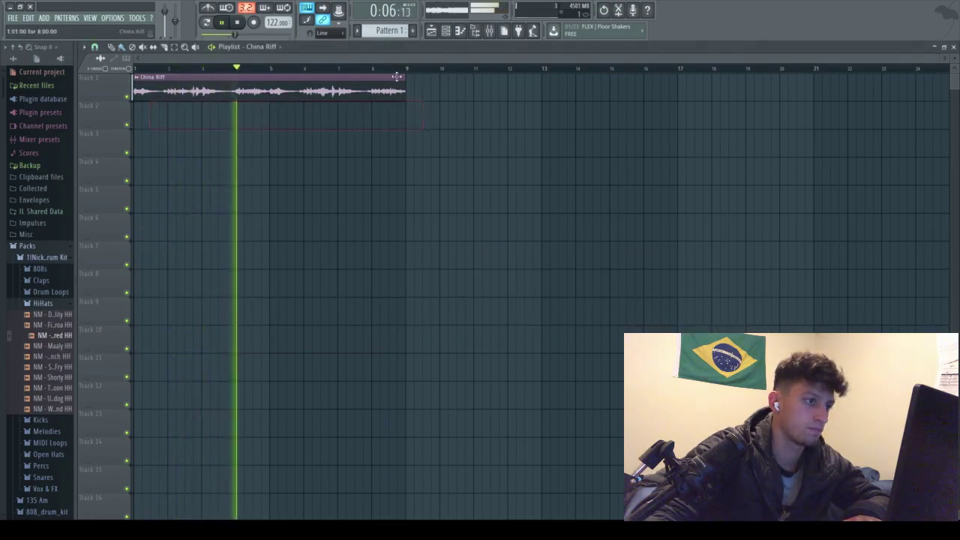
{"action": "left_click", "coordinate": [149, 118]}
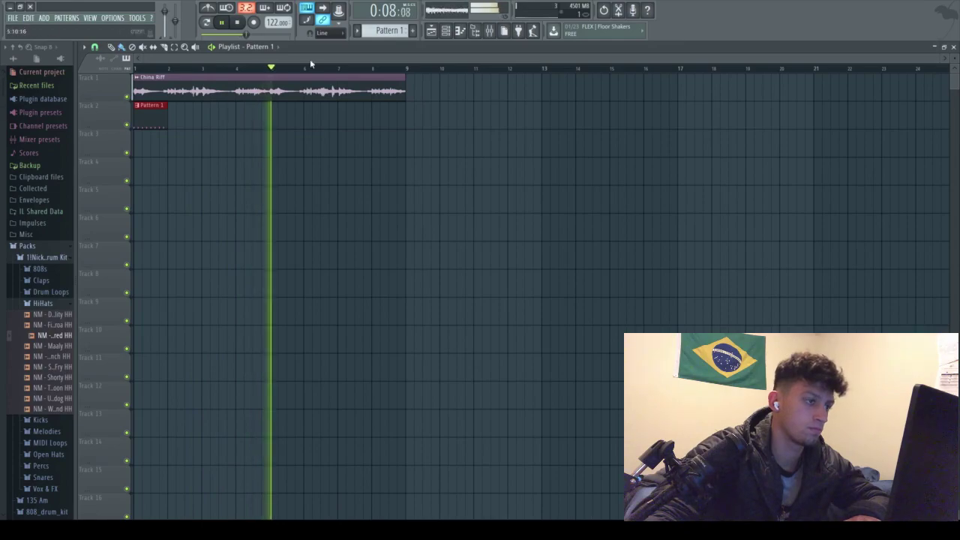
Fill every second step of the NM - Layered HH channel across the four-bar pattern
{"action": "key", "text": "F6"}
{"action": "left_click", "coordinate": [376, 286]}
{"action": "left_click", "coordinate": [392, 287]}
{"action": "left_click", "coordinate": [408, 286]}
{"action": "left_click", "coordinate": [424, 286]}
{"action": "left_click", "coordinate": [440, 286]}
{"action": "left_click", "coordinate": [456, 286]}
{"action": "left_click", "coordinate": [473, 286]}
{"action": "left_click", "coordinate": [488, 287]}
{"action": "left_click", "coordinate": [504, 286]}
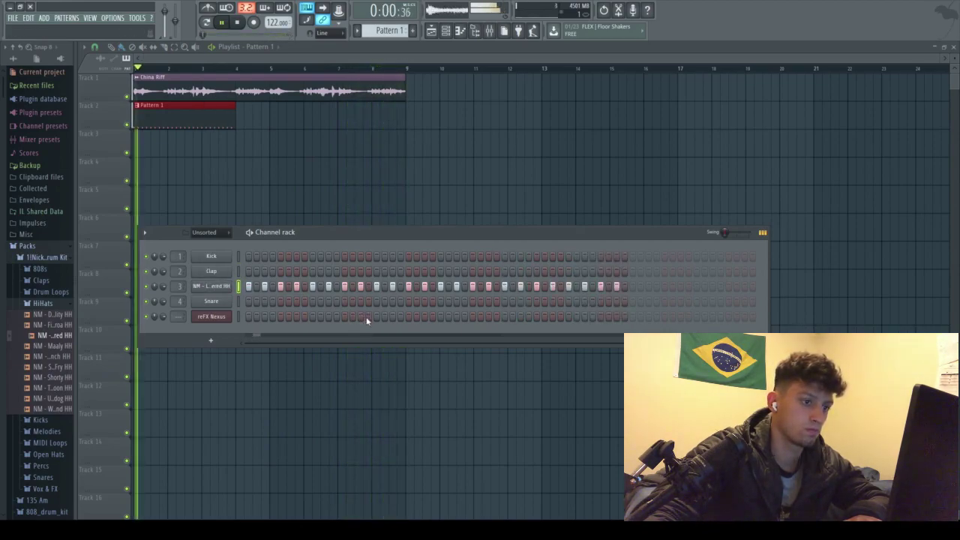
{"action": "left_click_drag", "start_coordinate": [521, 286], "coordinate": [616, 286]}
{"action": "left_click", "coordinate": [632, 287]}
{"action": "scroll", "coordinate": [315, 307], "scroll_direction": "left", "scroll_amount": 3}
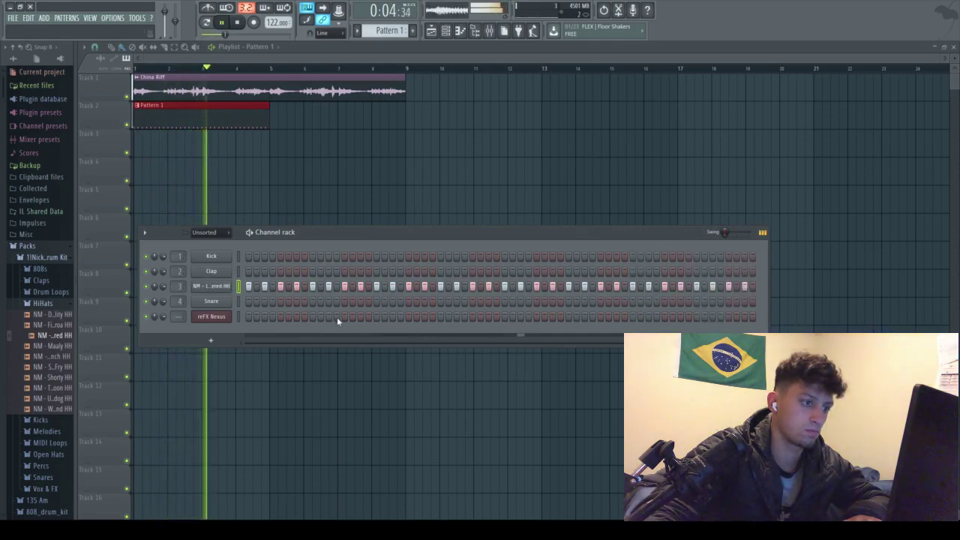
Stop playback and clear all notes from the NM - Layered HH channel's piano roll
{"action": "key", "text": "space"}
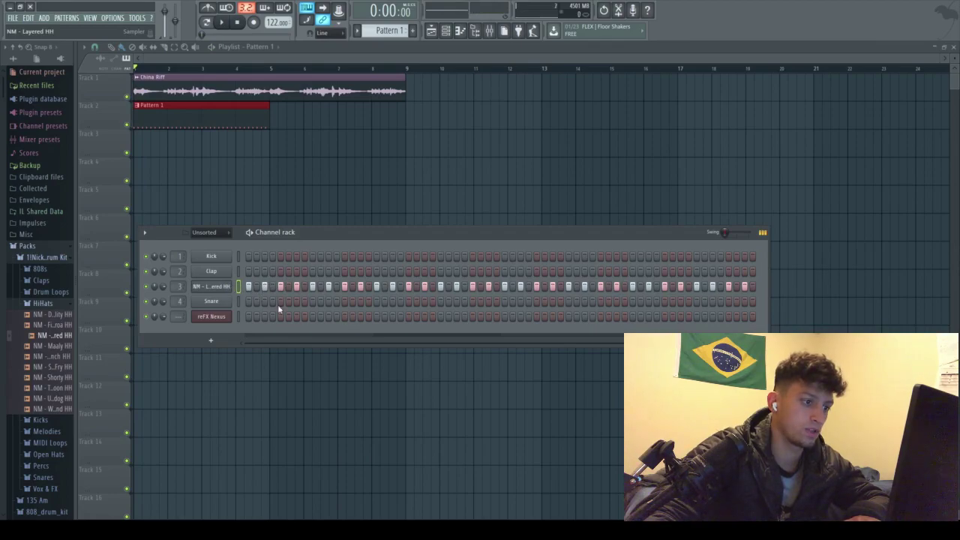
{"action": "left_click", "coordinate": [212, 286]}
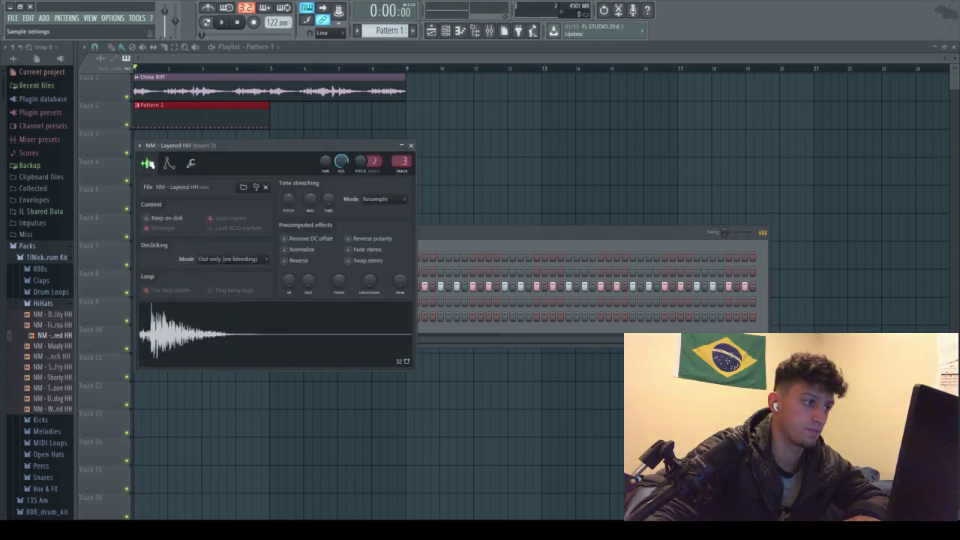
{"action": "key", "text": "F7"}
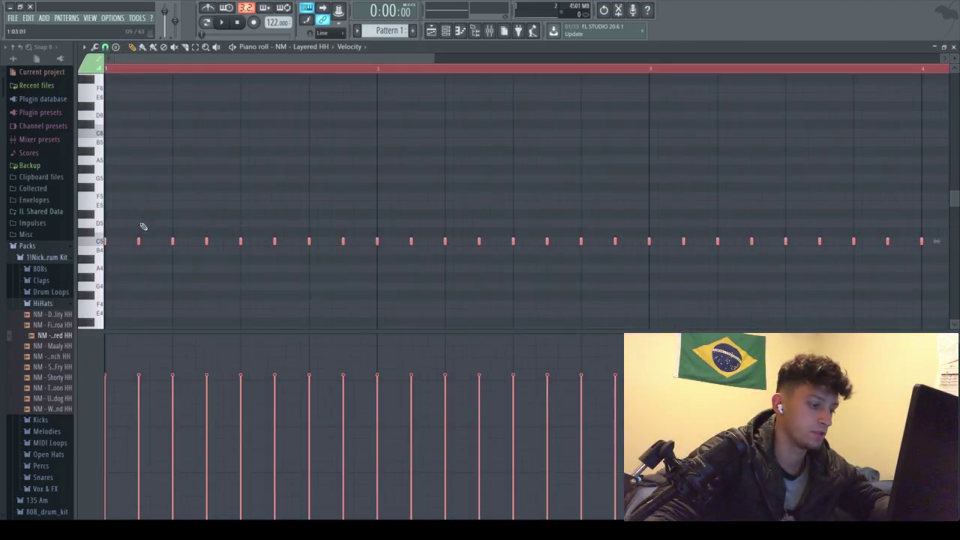
{"action": "key", "text": "ctrl+a"}
{"action": "key", "text": "Delete"}
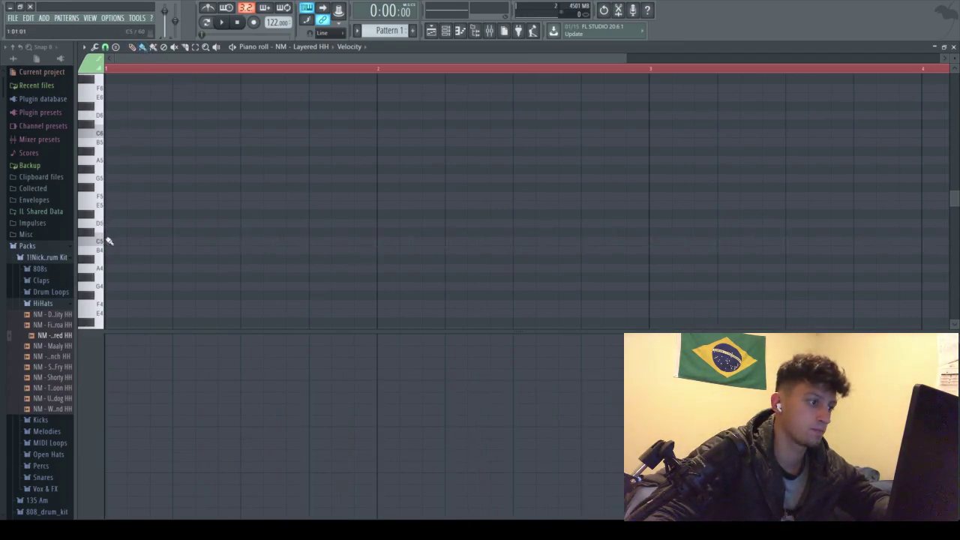
Paint twelve evenly spaced C5 hi-hat notes per bar across four bars and play the result
{"action": "left_click_drag", "start_coordinate": [107, 242], "coordinate": [257, 249]}
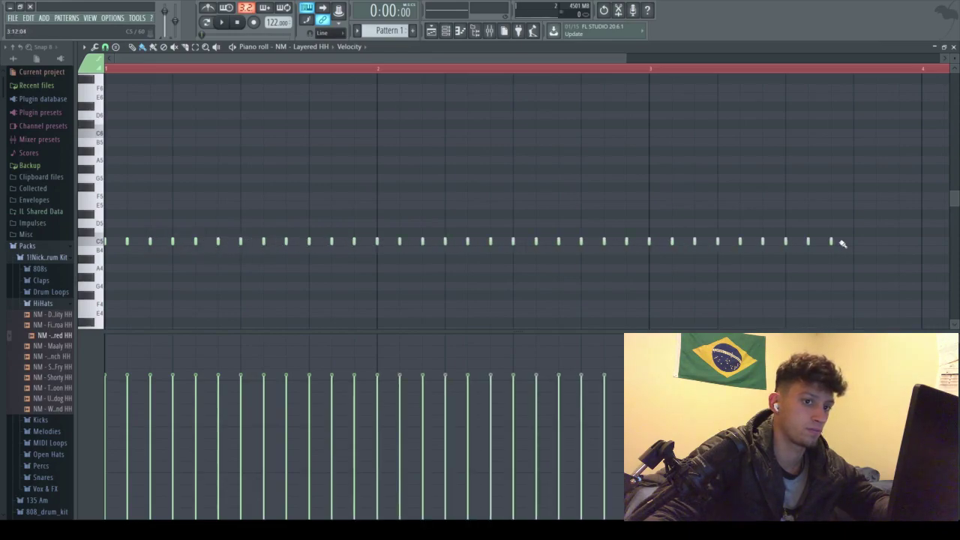
{"action": "left_click_drag", "start_coordinate": [674, 72], "coordinate": [630, 229]}
{"action": "left_click_drag", "start_coordinate": [518, 243], "coordinate": [672, 240]}
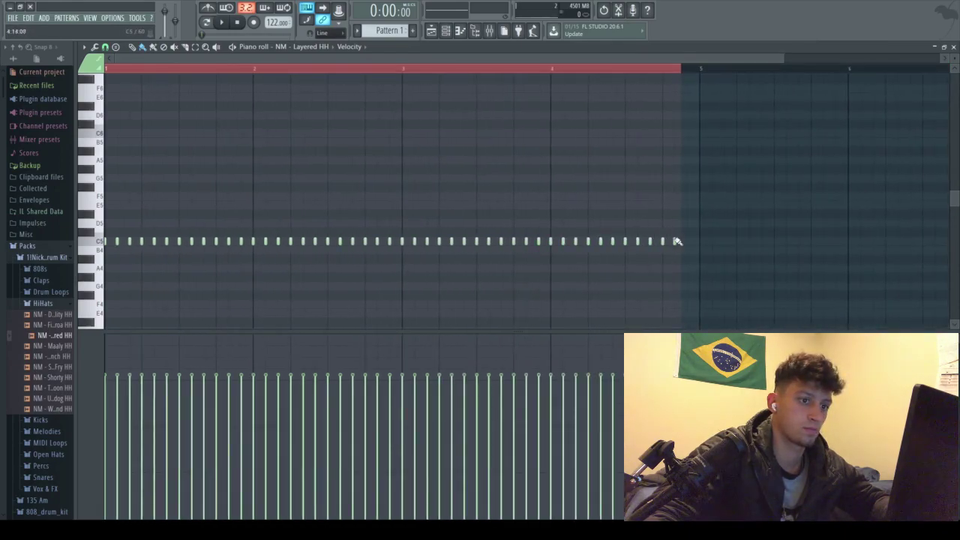
{"action": "left_click", "coordinate": [691, 70]}
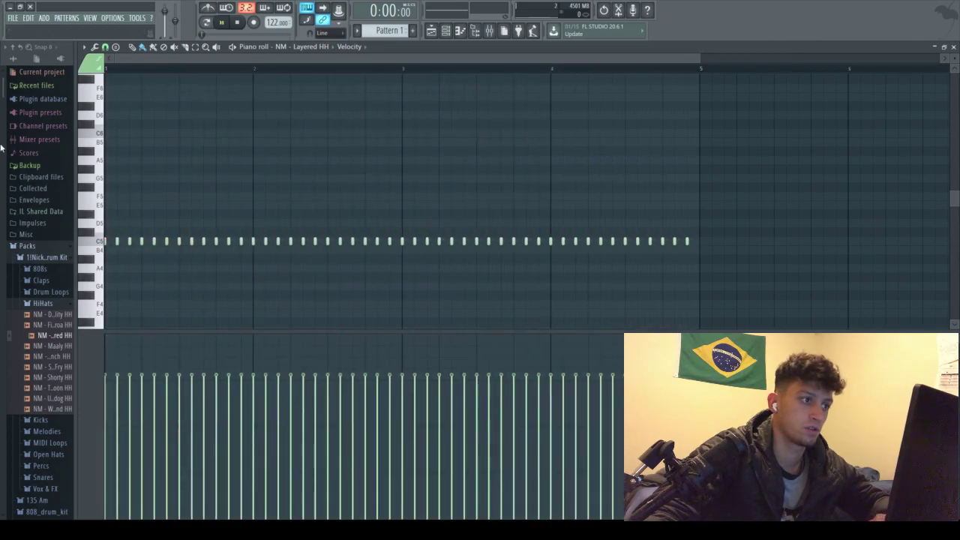
{"action": "key", "text": "space"}
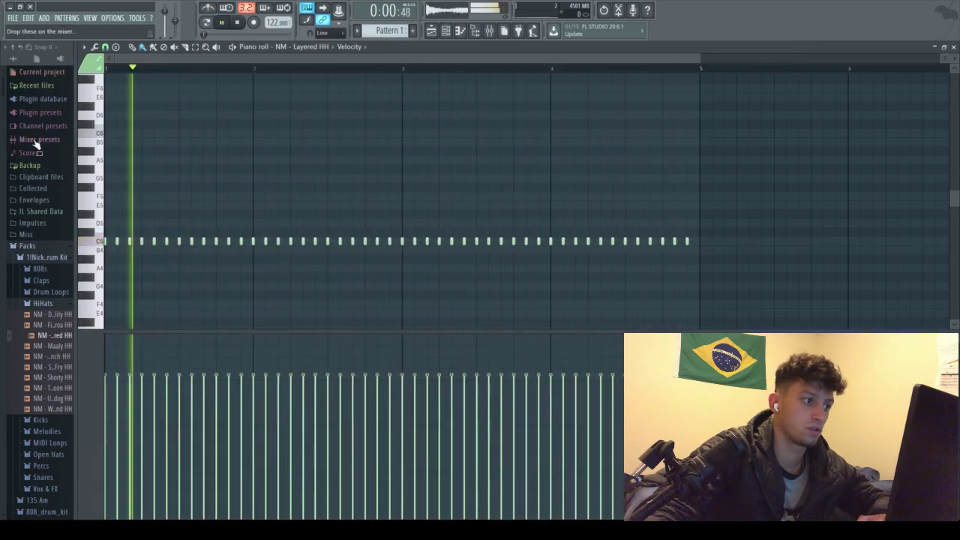
Show the channel rack and audition the Belt Clap sample from the drum kit's Claps folder
{"action": "left_click", "coordinate": [433, 31]}
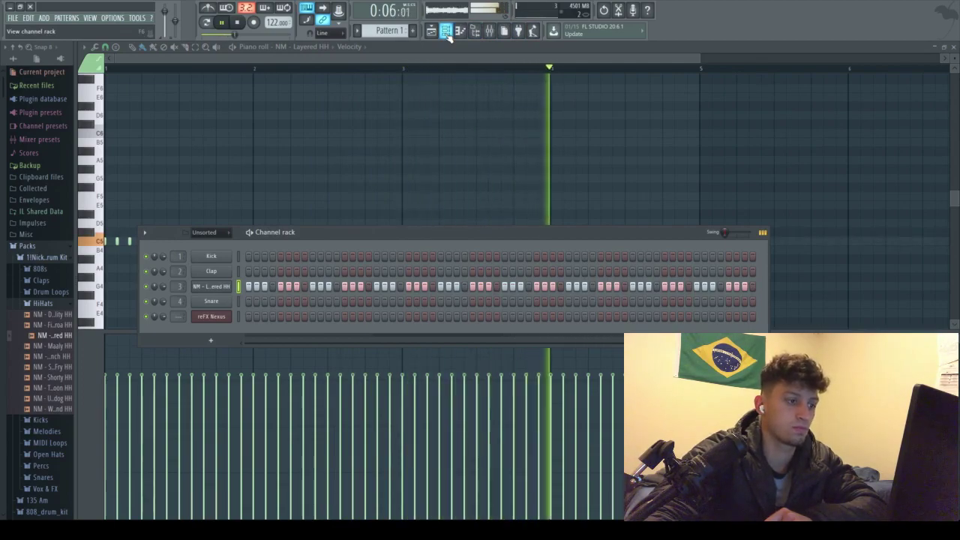
{"action": "left_click", "coordinate": [43, 303]}
{"action": "left_click", "coordinate": [41, 280]}
{"action": "left_click", "coordinate": [54, 291]}
{"action": "key", "text": "space"}
{"action": "key", "text": "space"}
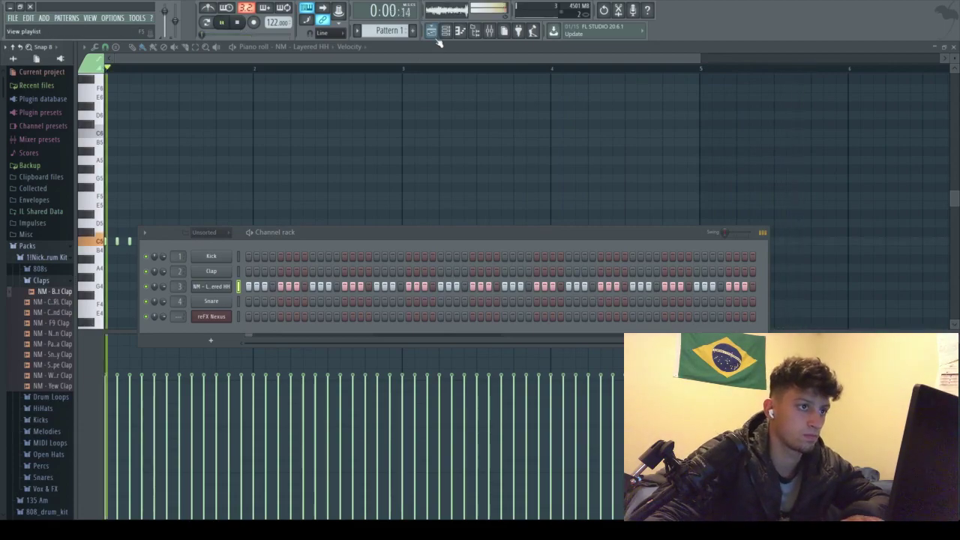
Add a second Pattern 1 clip at bar 5 of Track 2 and restart playback
{"action": "left_click", "coordinate": [431, 30]}
{"action": "left_click", "coordinate": [276, 125]}
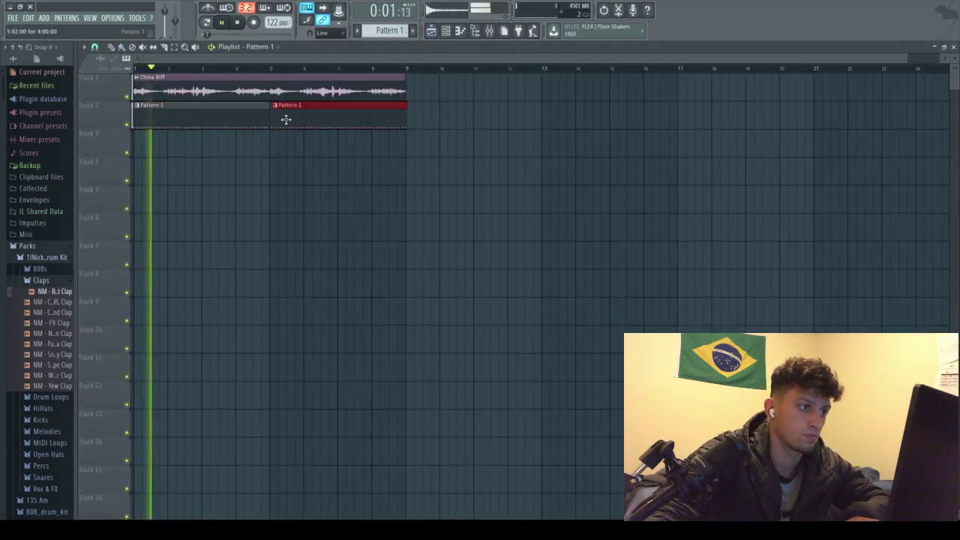
{"action": "key", "text": "space"}
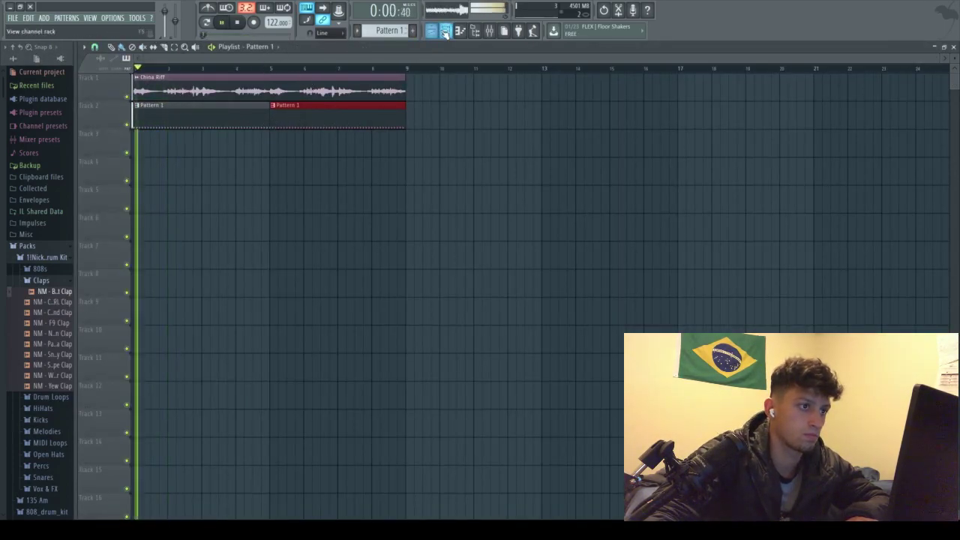
Browse the drum kit's clap, percussion and snare samples and load the NM - T..e Snare into the Clap channel
{"action": "left_click", "coordinate": [445, 31]}
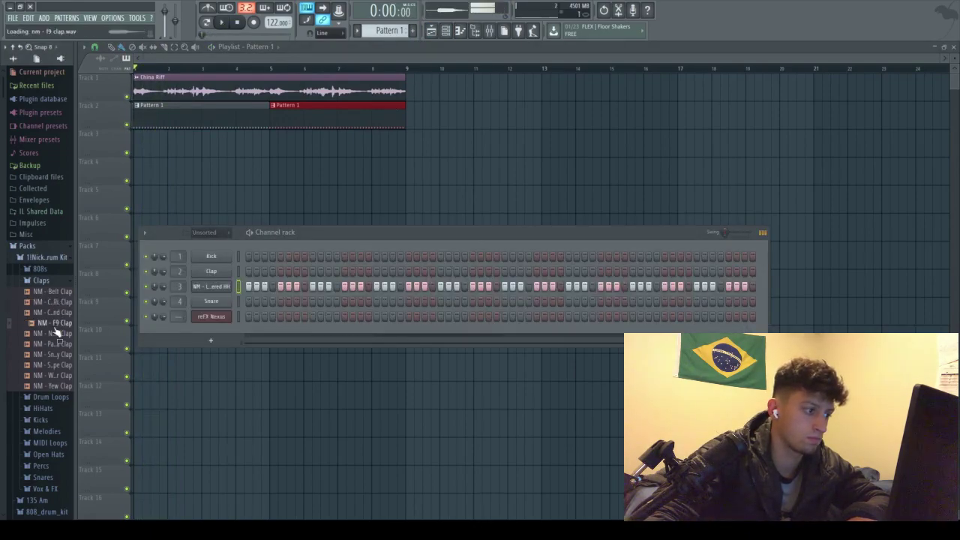
{"action": "scroll", "coordinate": [66, 407], "scroll_direction": "down", "scroll_amount": 3}
{"action": "left_click", "coordinate": [60, 368]}
{"action": "scroll", "coordinate": [53, 336], "scroll_direction": "down", "scroll_amount": 1}
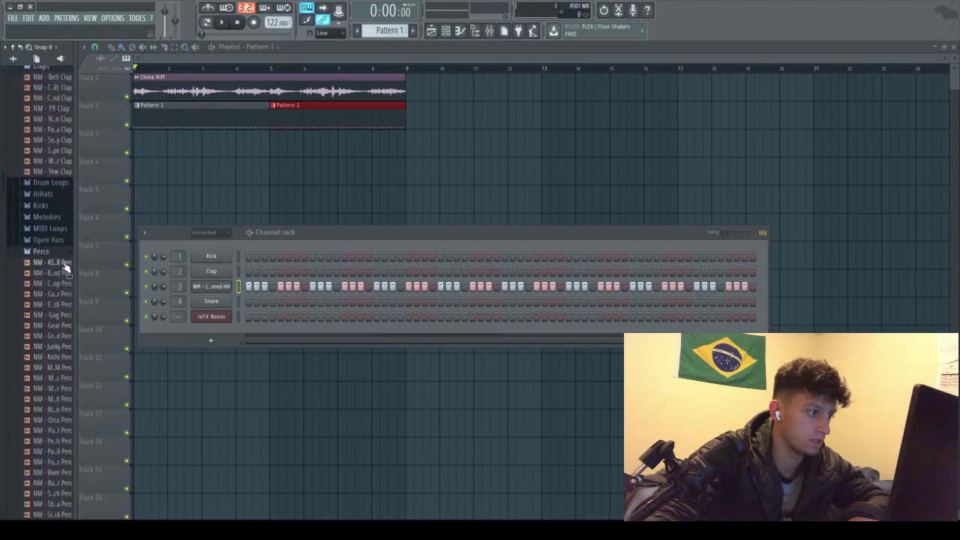
{"action": "left_click", "coordinate": [65, 265]}
{"action": "left_click", "coordinate": [64, 264]}
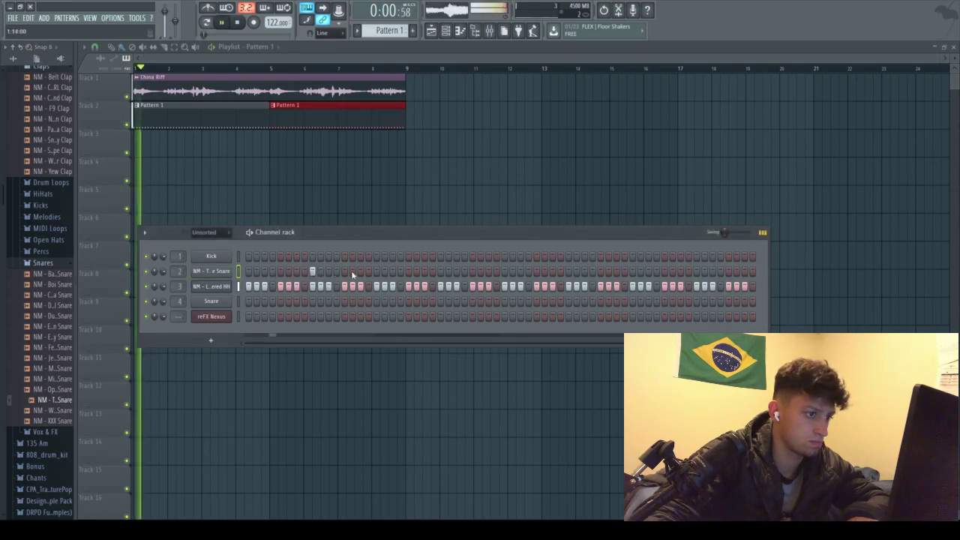
Try the snare hit on steps 8, 7, 6 and 5 of the first bar
{"action": "key", "text": "space"}
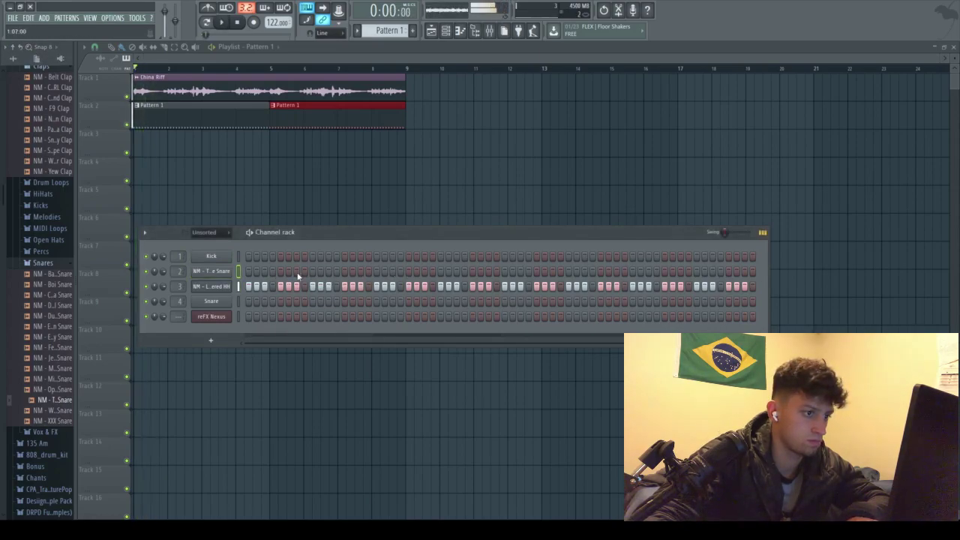
{"action": "left_click", "coordinate": [304, 271]}
{"action": "key", "text": "space"}
{"action": "left_click", "coordinate": [297, 273]}
{"action": "left_click", "coordinate": [296, 273]}
{"action": "left_click", "coordinate": [289, 271]}
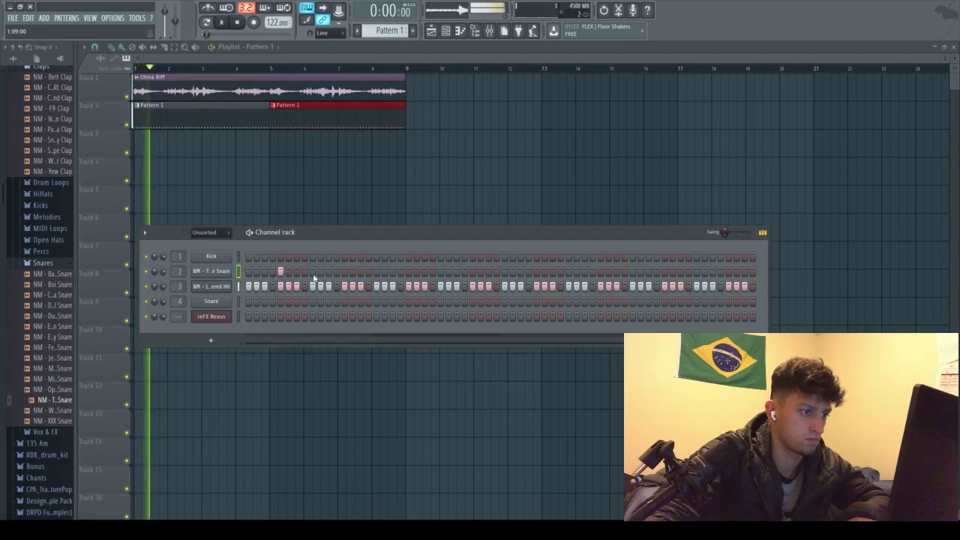
{"action": "left_click", "coordinate": [279, 272]}
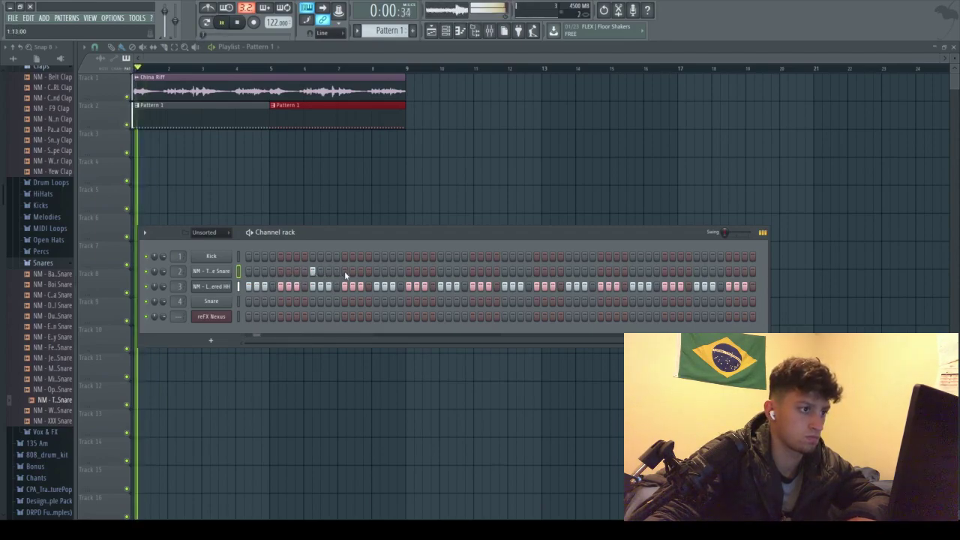
Repeat the snare hit on the ninth step of the second, third and fourth bars
{"action": "left_click", "coordinate": [441, 271]}
{"action": "left_click", "coordinate": [567, 272]}
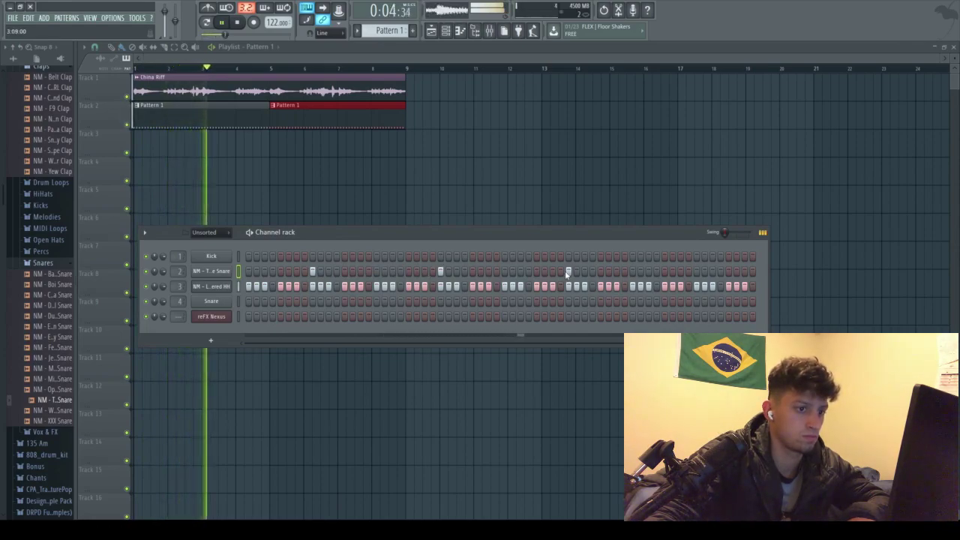
{"action": "left_click", "coordinate": [696, 271]}
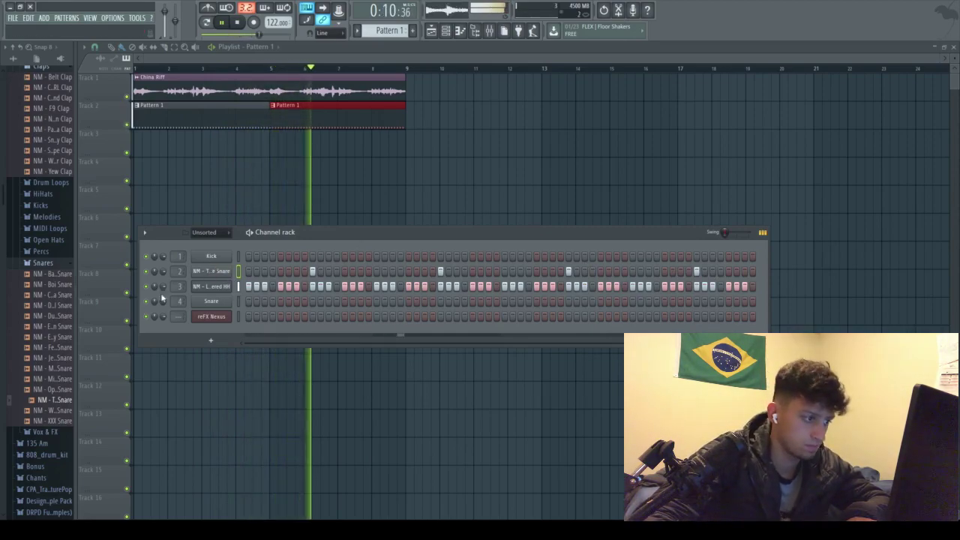
Audition the drum kit's open hat samples and add NM - Taser OH as a new channel below the hi-hat
{"action": "left_click", "coordinate": [60, 263]}
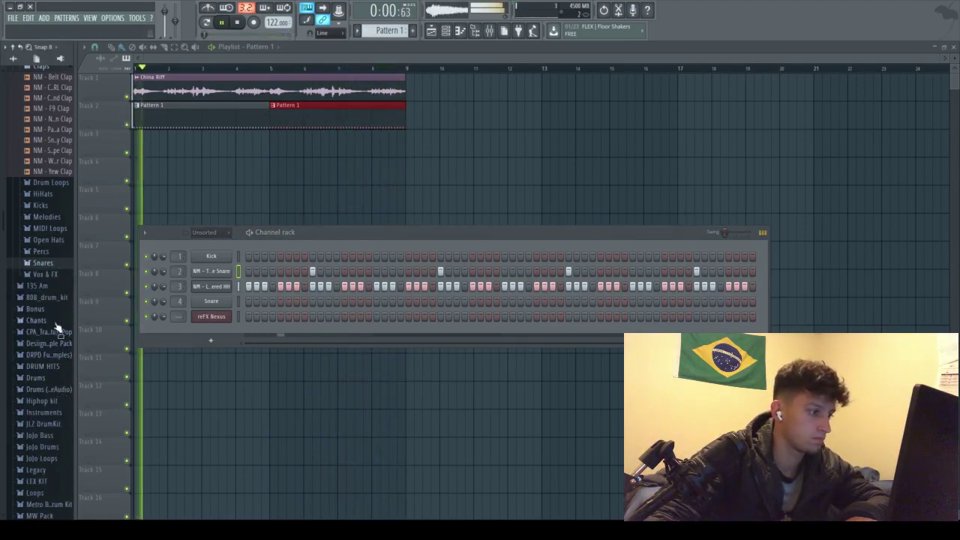
{"action": "scroll", "coordinate": [57, 315], "scroll_direction": "up", "scroll_amount": 4}
{"action": "left_click", "coordinate": [59, 193]}
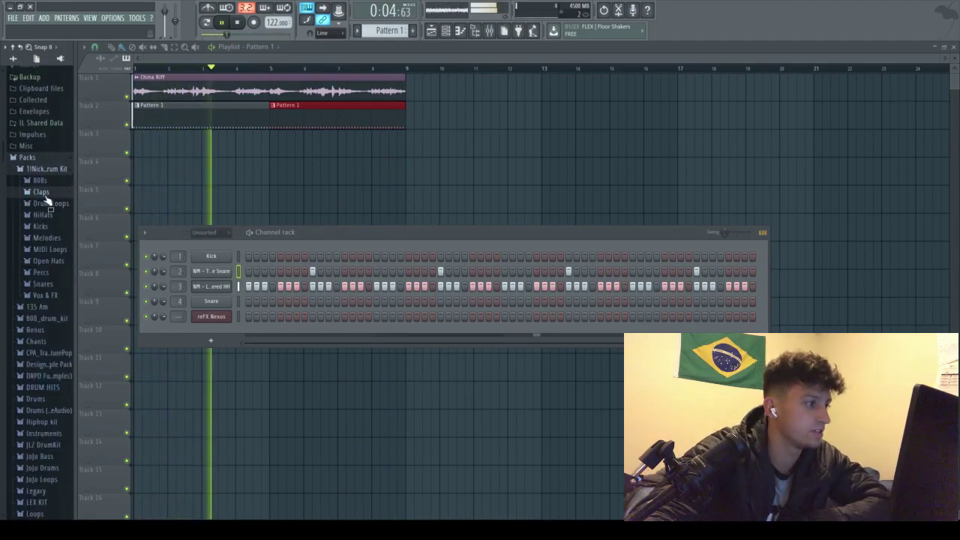
{"action": "left_click", "coordinate": [52, 260]}
{"action": "left_click", "coordinate": [57, 273]}
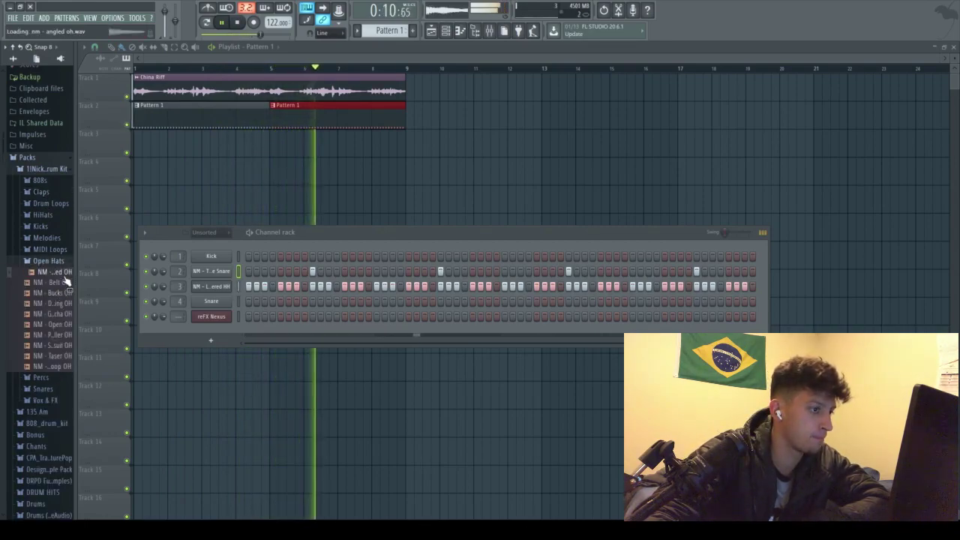
{"action": "left_click", "coordinate": [60, 324]}
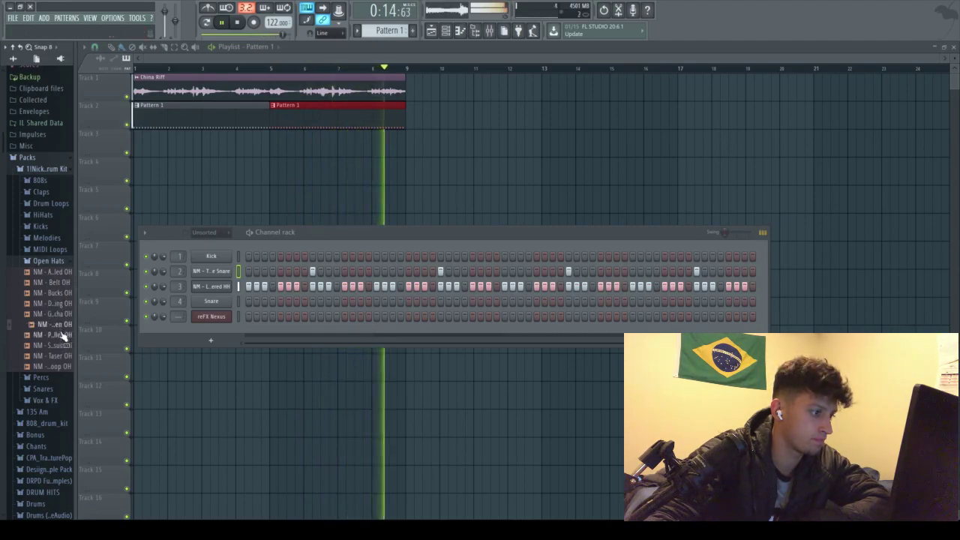
{"action": "left_click", "coordinate": [63, 357]}
{"action": "left_click_drag", "start_coordinate": [62, 360], "coordinate": [221, 301]}
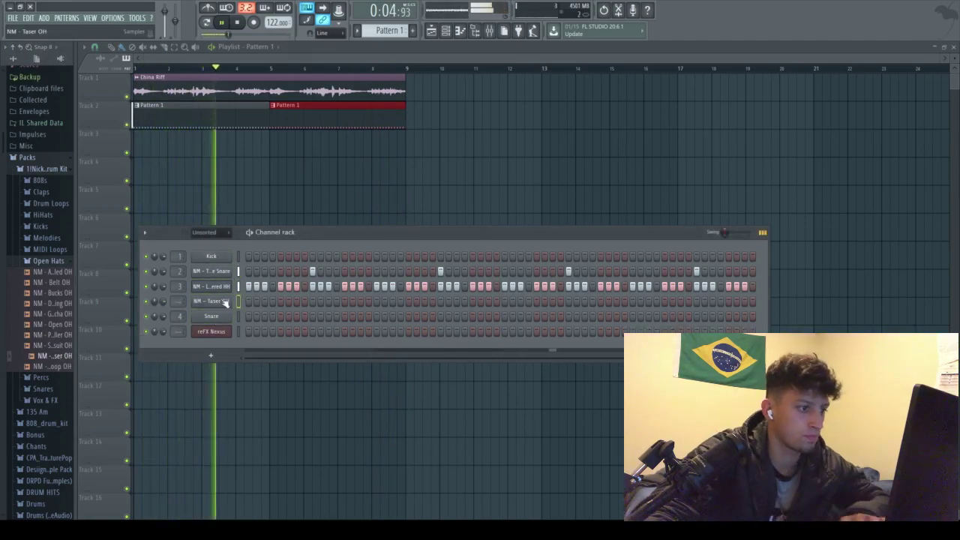
Raise the precomputed fade-out of the NM - Taser OH sample and close its settings
{"action": "left_click", "coordinate": [214, 302]}
{"action": "left_click_drag", "start_coordinate": [308, 286], "coordinate": [308, 271]}
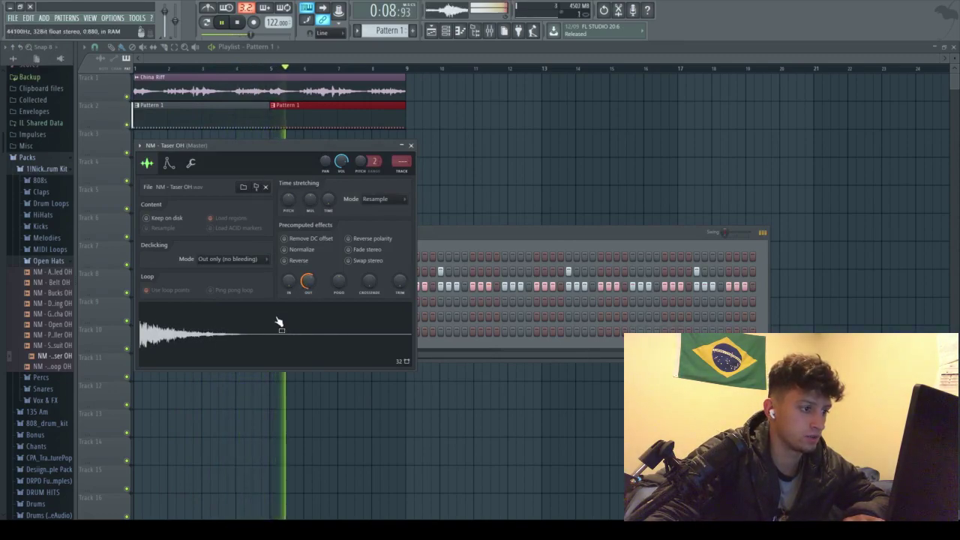
{"action": "left_click", "coordinate": [413, 144]}
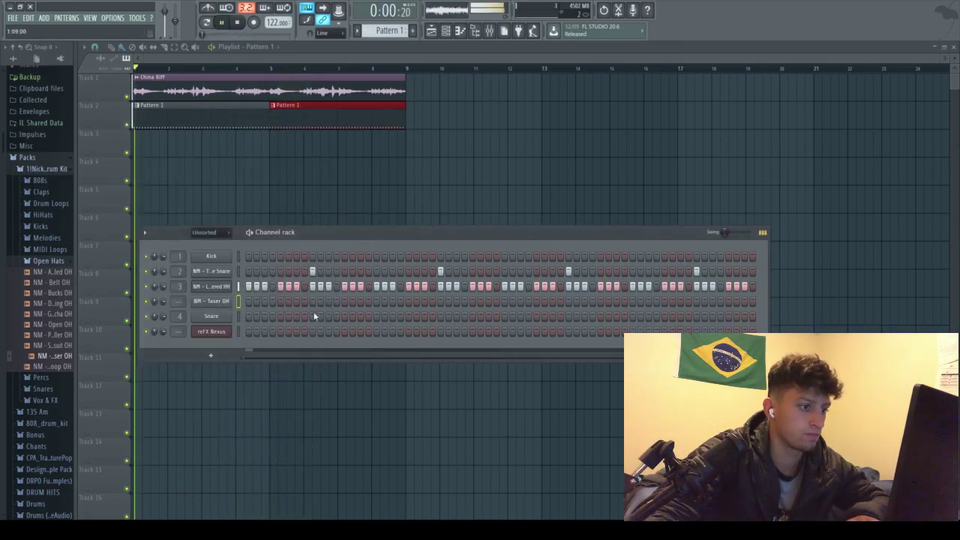
Try the NM - Taser OH hit on steps 7, 6 and 5 of the first bar and settle on step 6
{"action": "key", "text": "space"}
{"action": "left_click", "coordinate": [297, 317]}
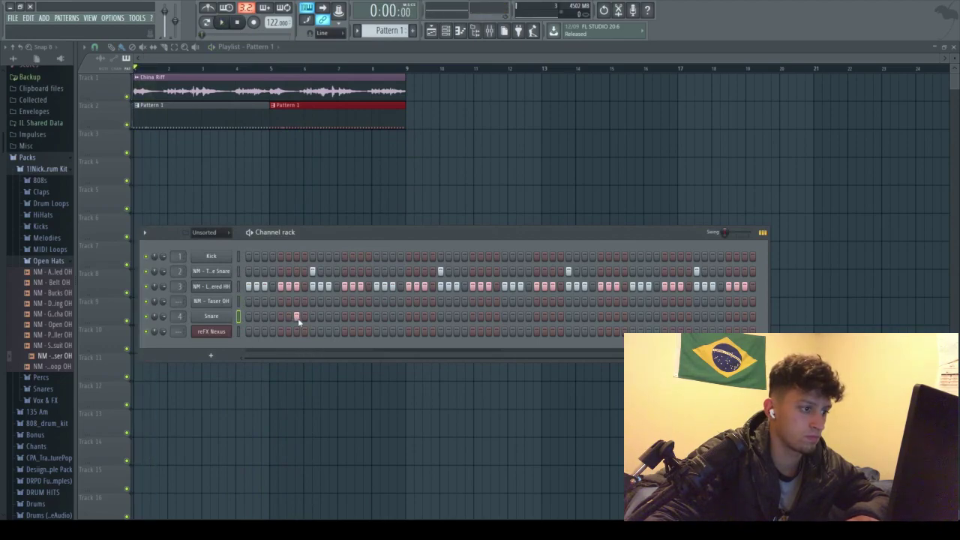
{"action": "right_click", "coordinate": [297, 316]}
{"action": "left_click", "coordinate": [297, 302]}
{"action": "key", "text": "space"}
{"action": "key", "text": "space"}
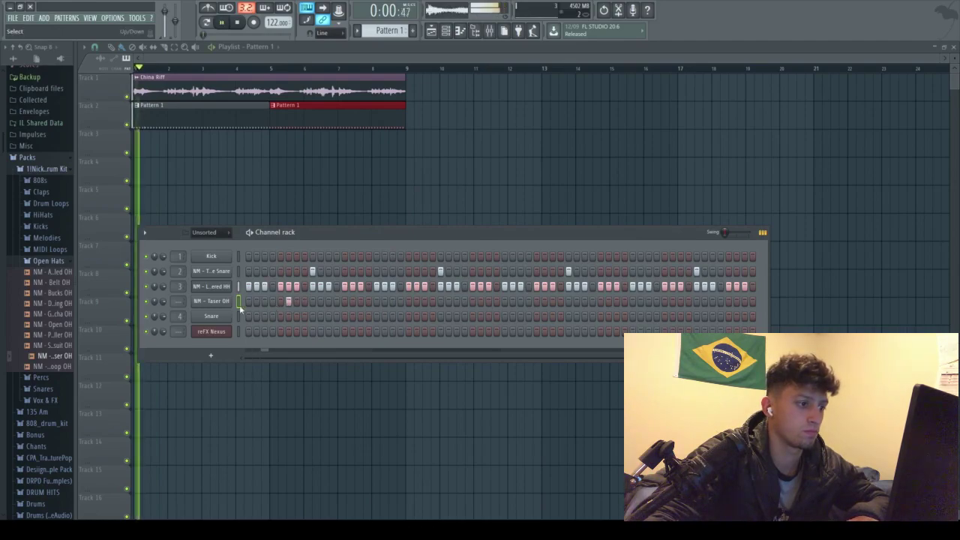
{"action": "key", "text": "space"}
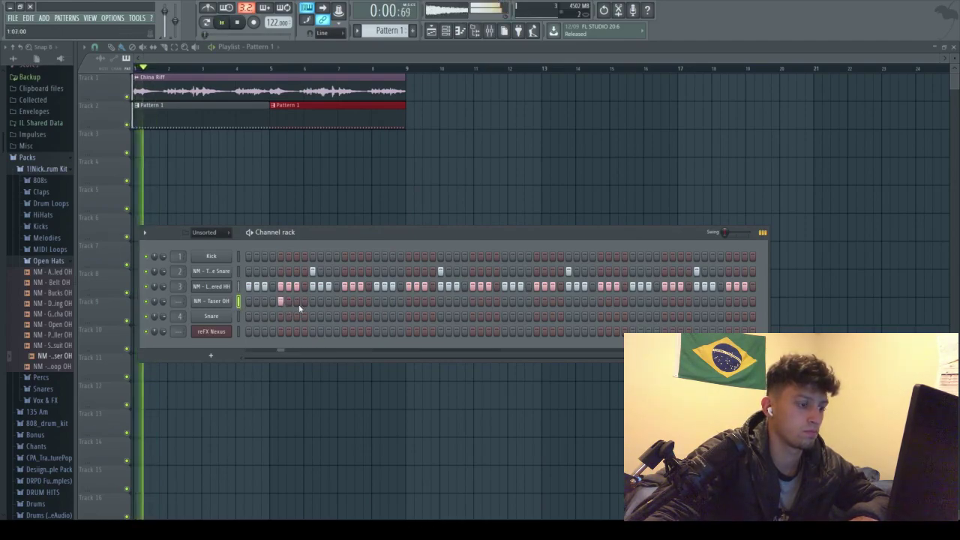
{"action": "key", "text": "space"}
{"action": "key", "text": "space"}
{"action": "left_click", "coordinate": [286, 302]}
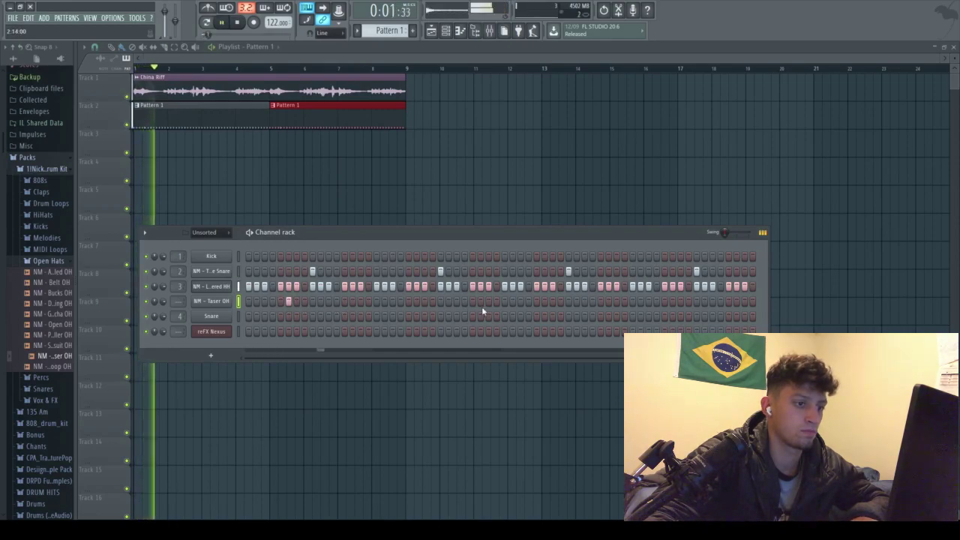
Add an open hat hit on step 6 of the third bar and replace the Taser OH channel's sample with NM - Weewoop OH
{"action": "left_click", "coordinate": [424, 302]}
{"action": "key", "text": "space"}
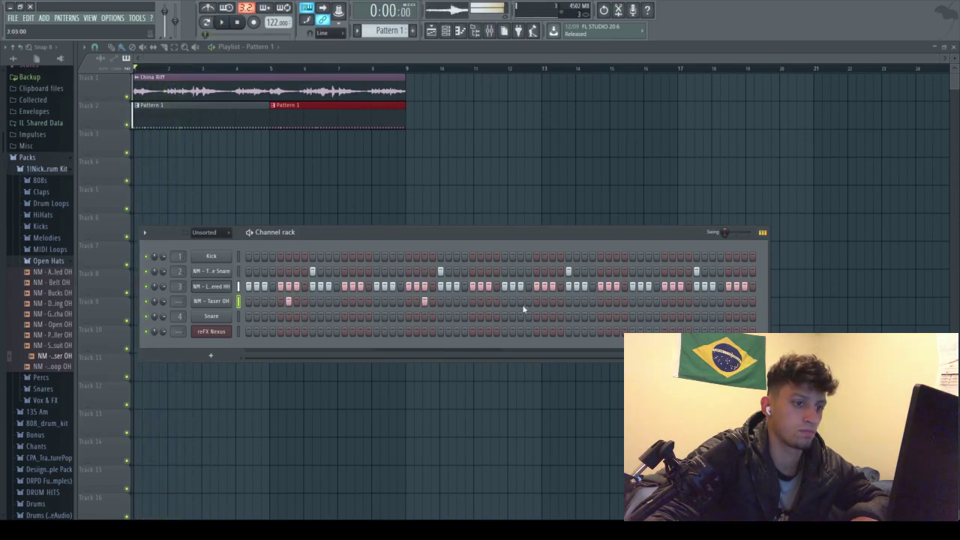
{"action": "left_click", "coordinate": [545, 301]}
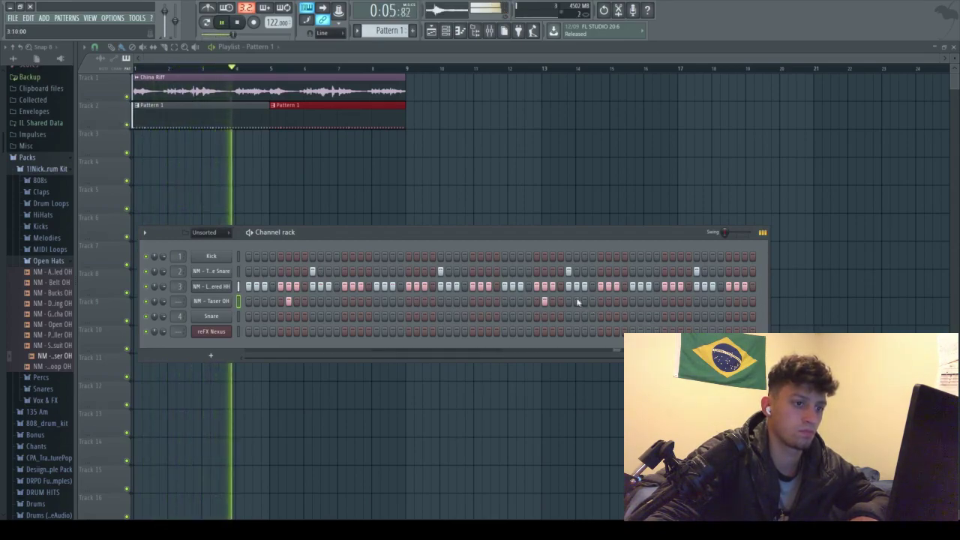
{"action": "left_click", "coordinate": [60, 366]}
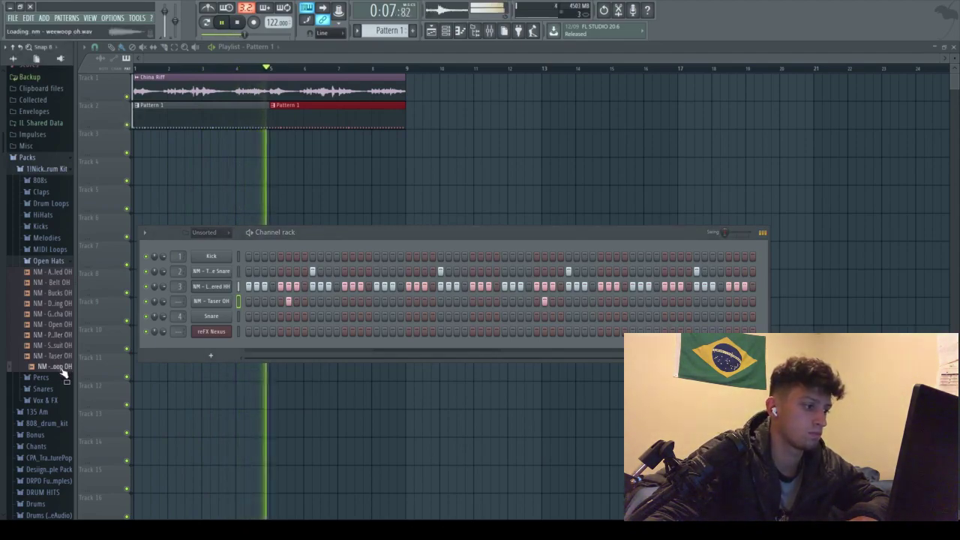
{"action": "left_click_drag", "start_coordinate": [62, 367], "coordinate": [201, 307]}
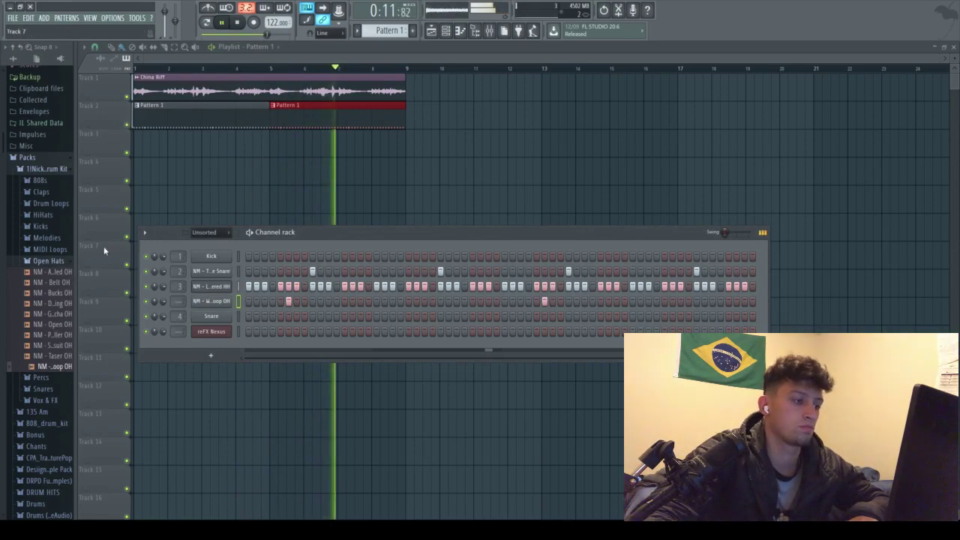
Audition the drum kit's 808 samples and load NM - Cutthroat 808 onto the Kick channel
{"action": "left_click", "coordinate": [49, 261]}
{"action": "left_click", "coordinate": [40, 181]}
{"action": "left_click", "coordinate": [52, 192]}
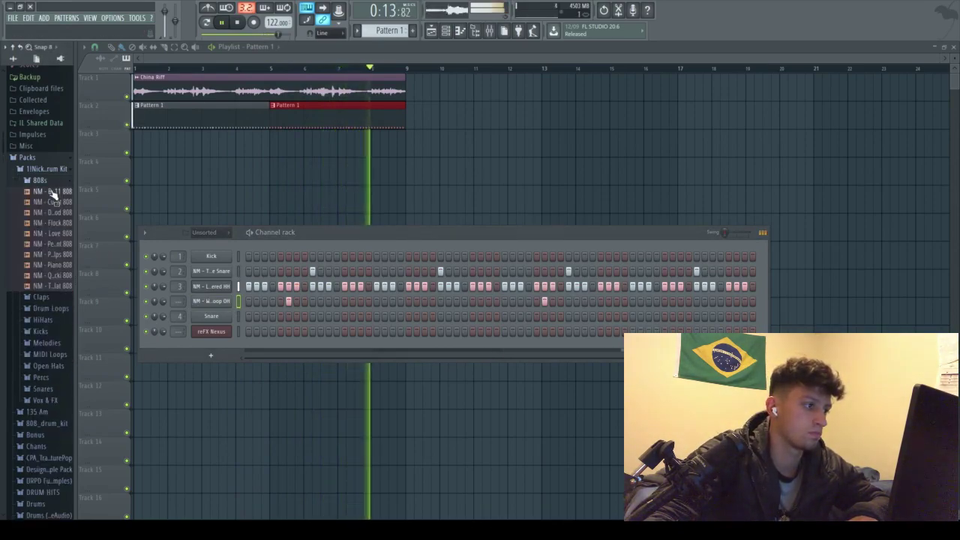
{"action": "left_click", "coordinate": [53, 202]}
{"action": "key", "text": "space"}
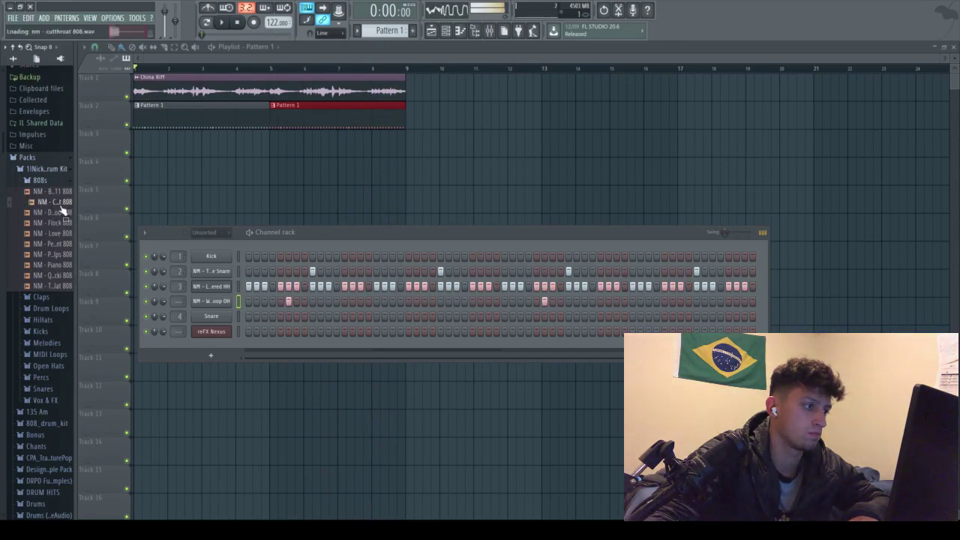
{"action": "left_click", "coordinate": [58, 233]}
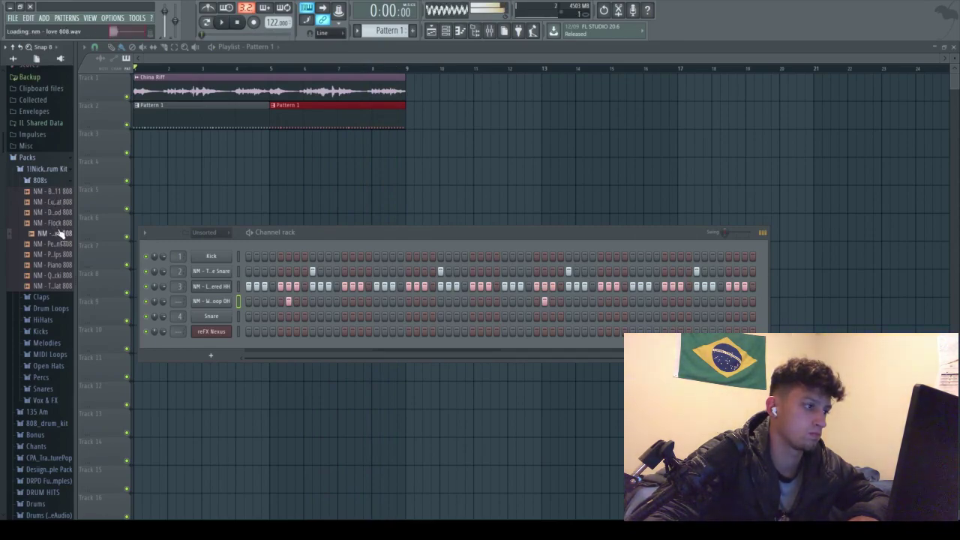
{"action": "left_click", "coordinate": [209, 257]}
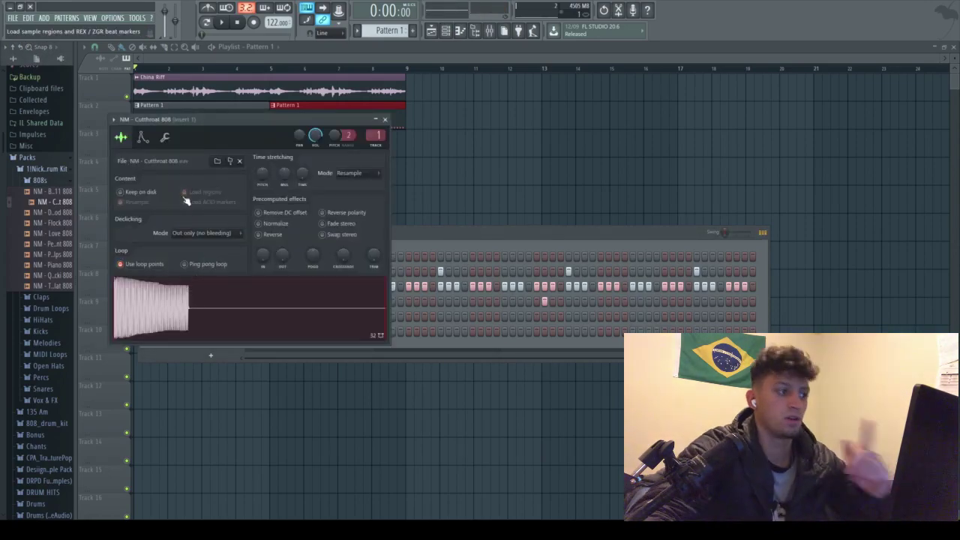
Set the Cutthroat 808 to cut itself with group 2 and turn off its loop points
{"action": "left_click", "coordinate": [170, 139]}
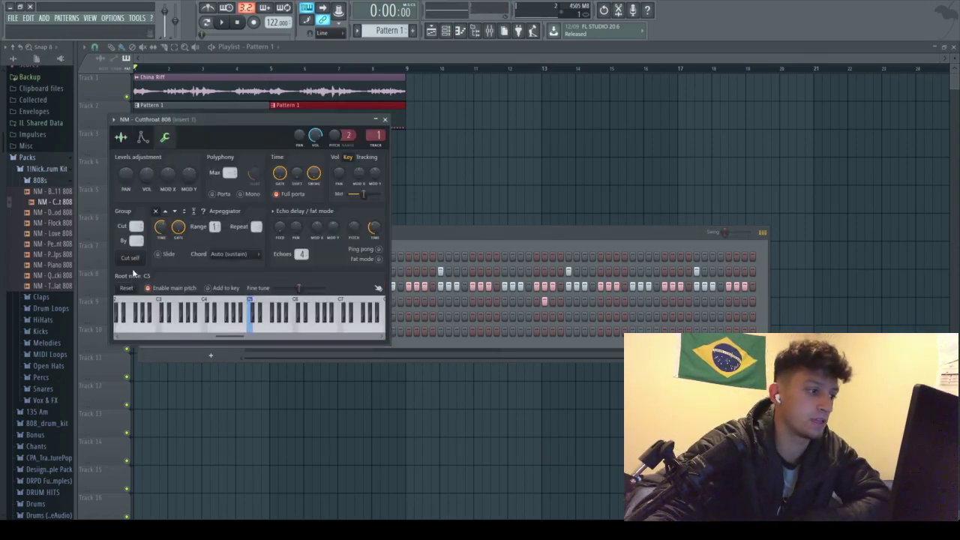
{"action": "left_click", "coordinate": [121, 138]}
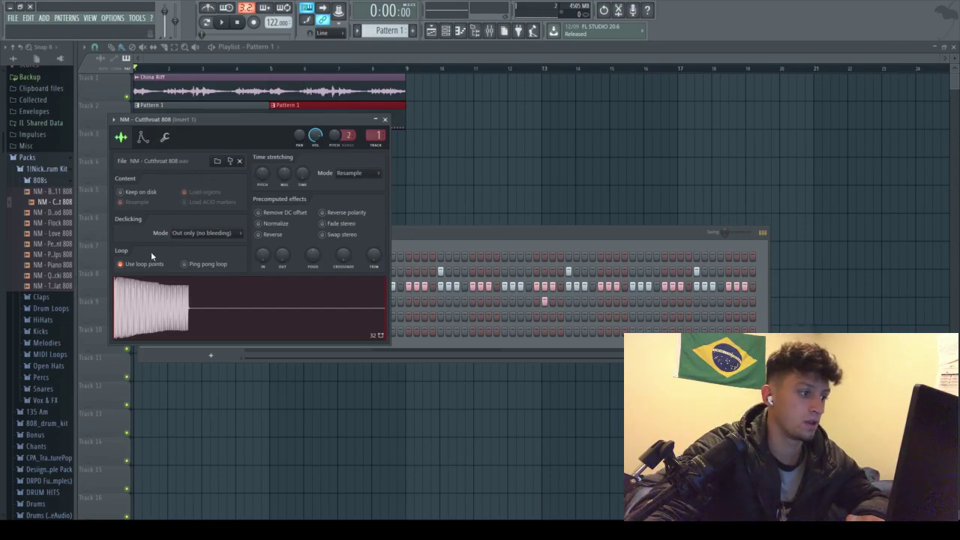
{"action": "left_click", "coordinate": [142, 138]}
{"action": "left_click", "coordinate": [165, 139]}
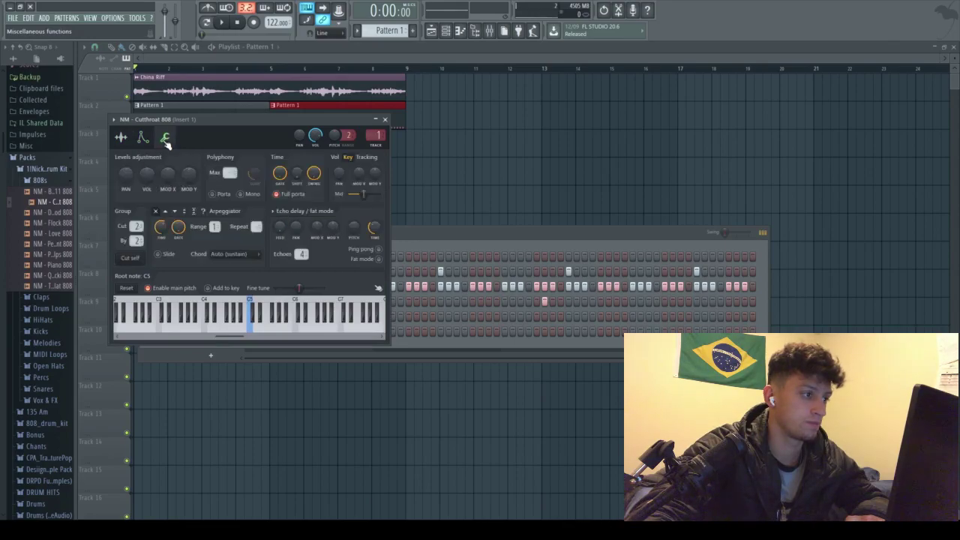
{"action": "left_click", "coordinate": [120, 138]}
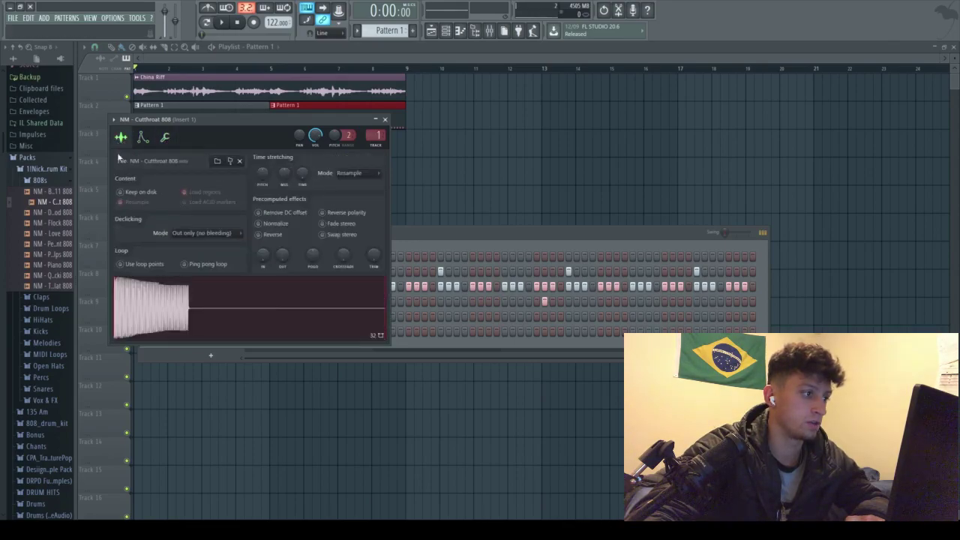
Inspect the start of the Cutthroat 808 waveform in Edison and close the editor
{"action": "double_click", "coordinate": [193, 331]}
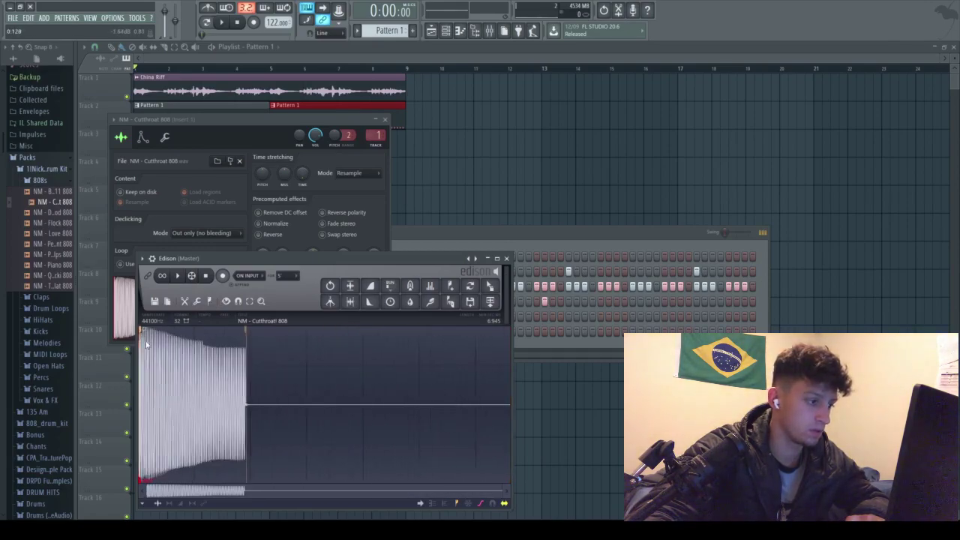
{"action": "left_click", "coordinate": [507, 259]}
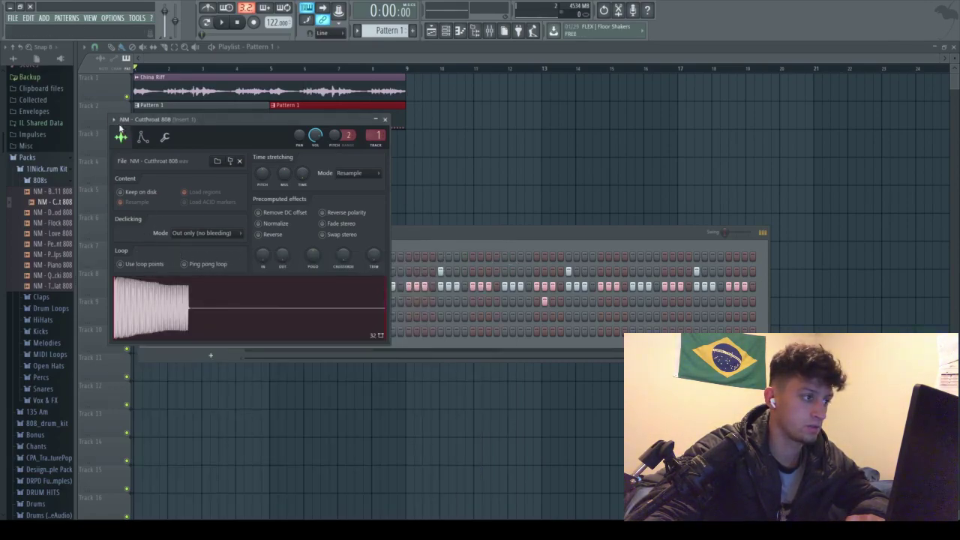
Open the 808's piano roll, audition keys, and place A#6 notes at the start of bar 1 and one-third and two-thirds into bar 2
{"action": "key", "text": "F7"}
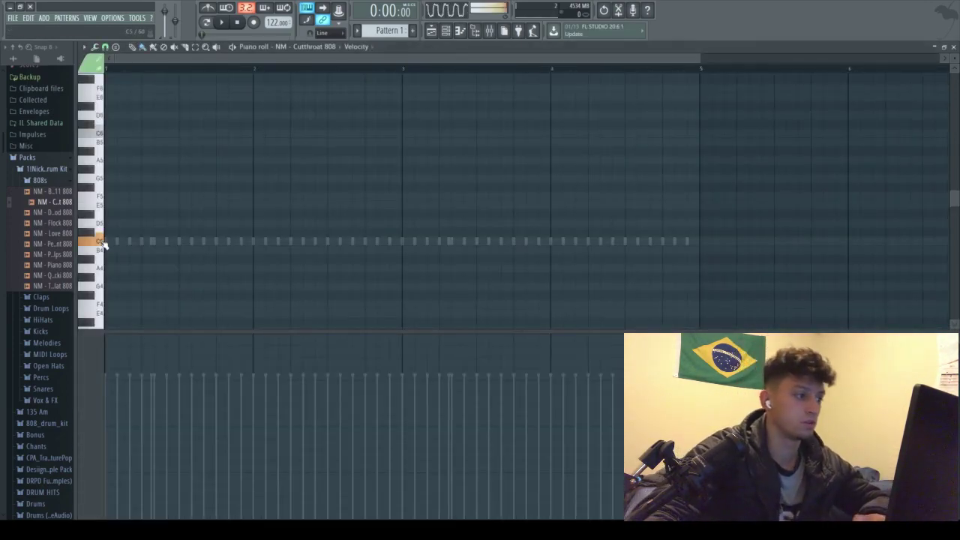
{"action": "key", "text": "space"}
{"action": "key", "text": "space"}
{"action": "scroll", "coordinate": [103, 223], "scroll_direction": "up", "scroll_amount": 4}
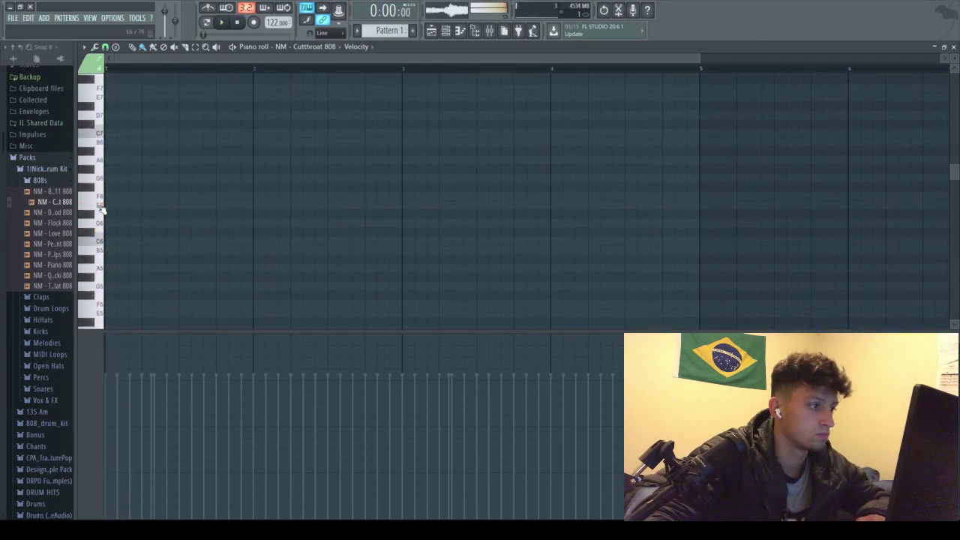
{"action": "key", "text": "space"}
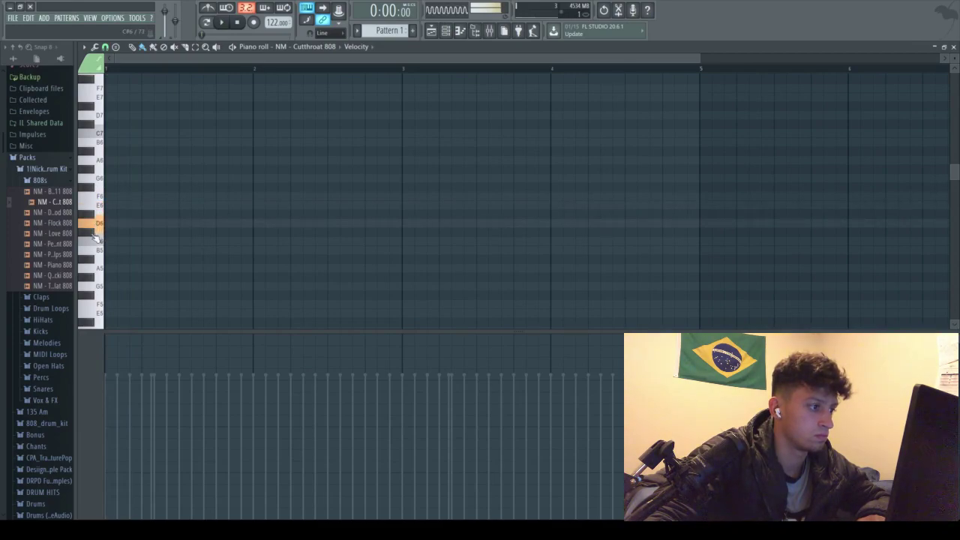
{"action": "scroll", "coordinate": [90, 217], "scroll_direction": "up", "scroll_amount": 2}
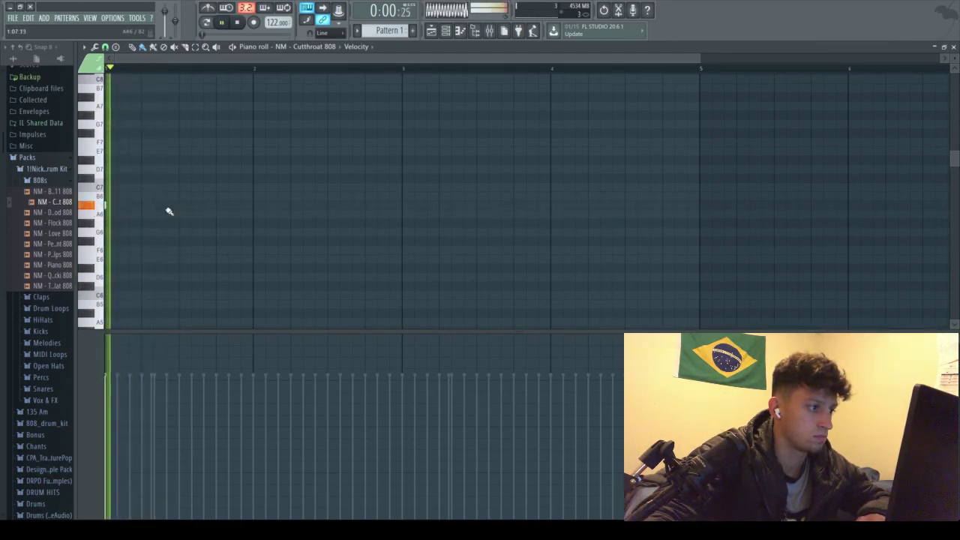
{"action": "left_click", "coordinate": [302, 204]}
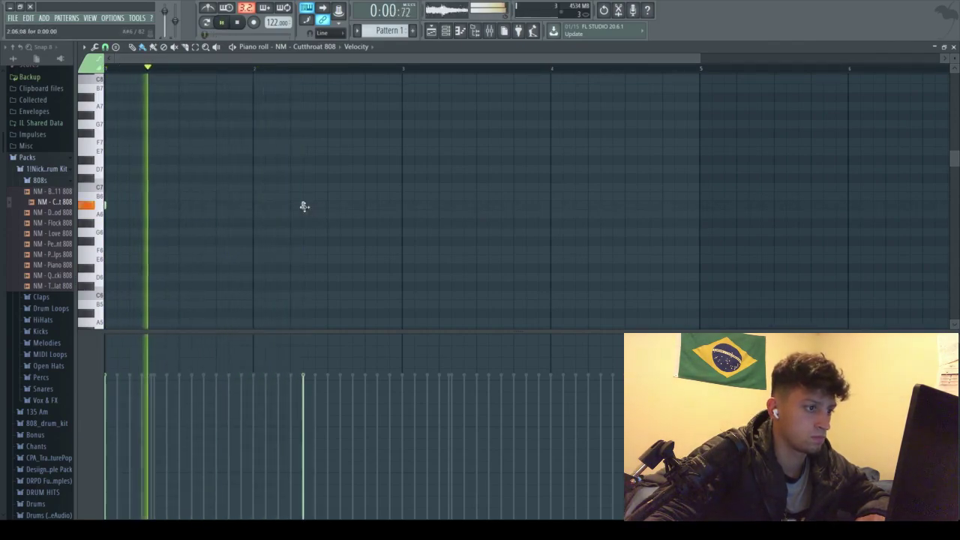
{"action": "left_click", "coordinate": [353, 205]}
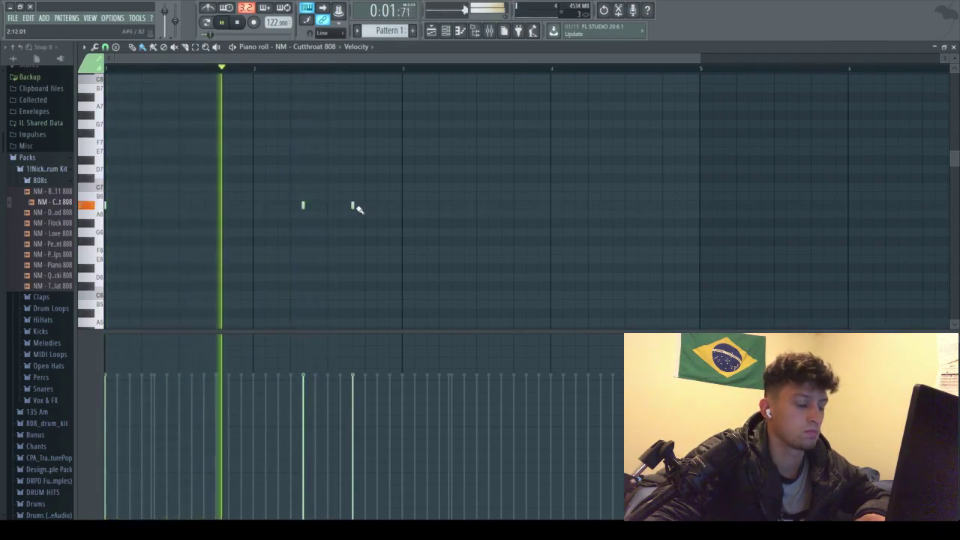
Place an 808 note at the start of bar 3, compare neighbouring pitches against the melody, and settle on F#6
{"action": "key", "text": "space"}
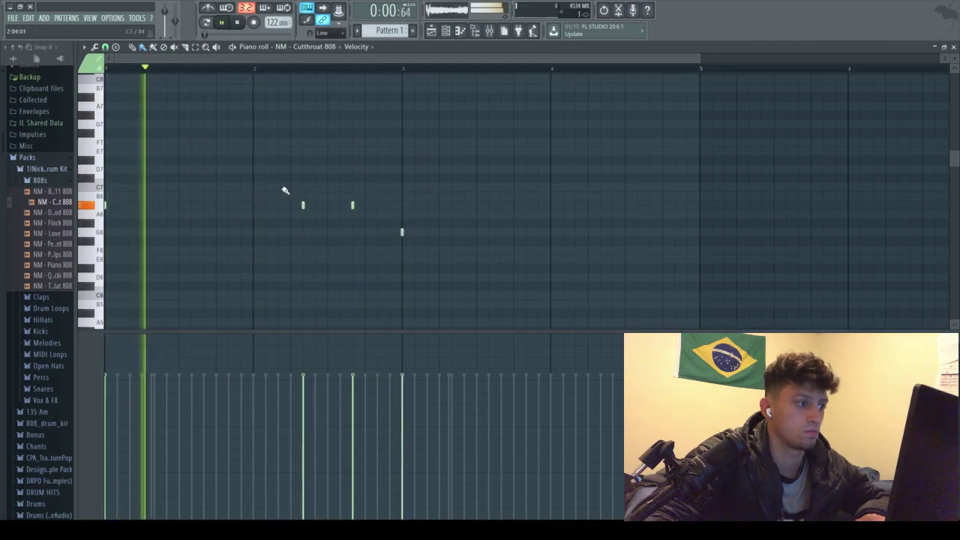
{"action": "key", "text": "space"}
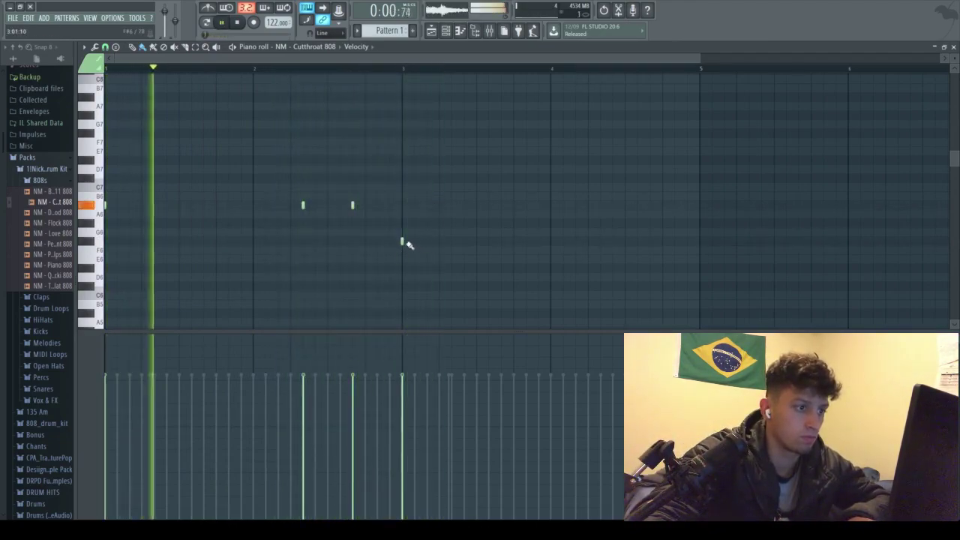
{"action": "left_click_drag", "start_coordinate": [402, 244], "coordinate": [402, 253]}
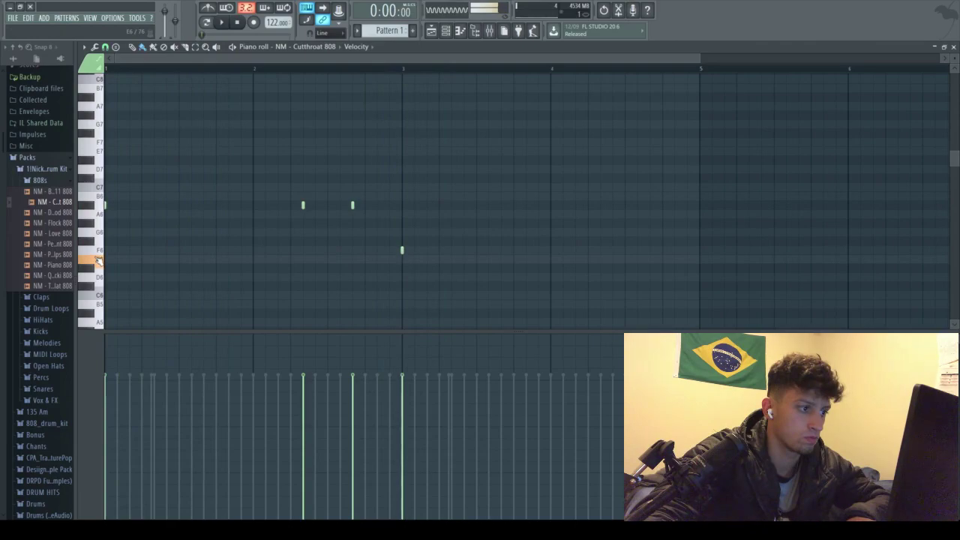
{"action": "mouse_move", "coordinate": [401, 251]}
{"action": "left_mouse_down"}
{"action": "mouse_move", "coordinate": [389, 241]}
{"action": "mouse_move", "coordinate": [407, 242]}
{"action": "left_mouse_up"}
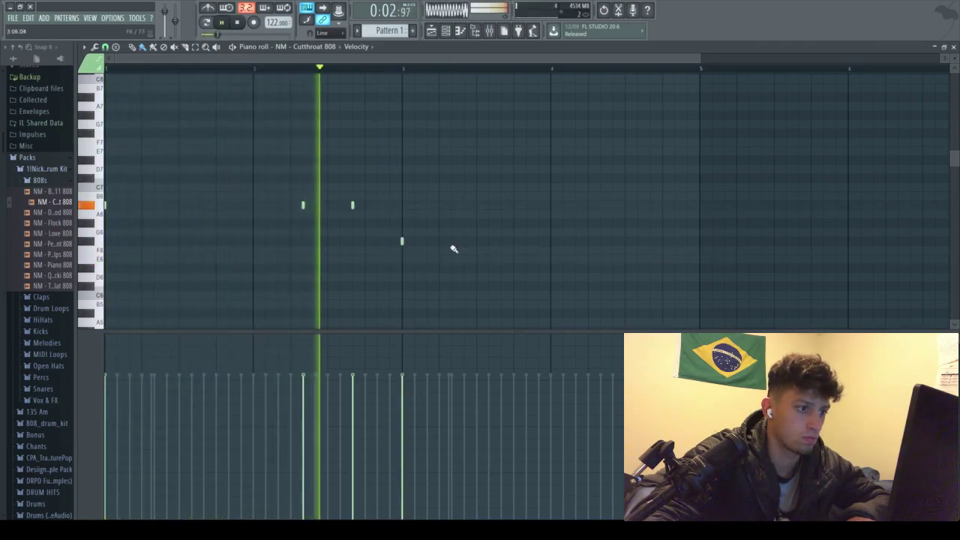
Add F#6 notes one-third into bar 3, at the start of bar 4 and one-third into bar 4
{"action": "left_click", "coordinate": [441, 242]}
{"action": "left_click", "coordinate": [454, 242]}
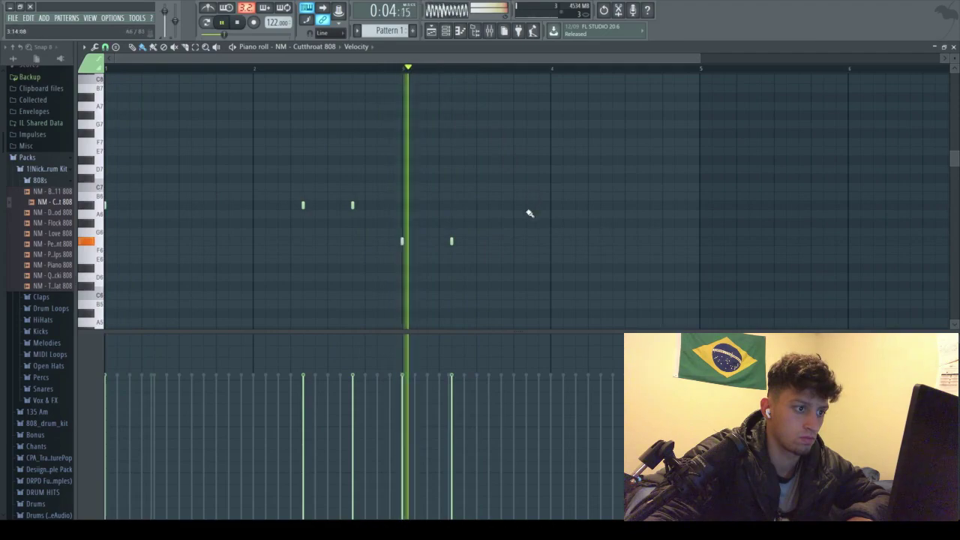
{"action": "left_click", "coordinate": [514, 242]}
{"action": "key", "text": "space"}
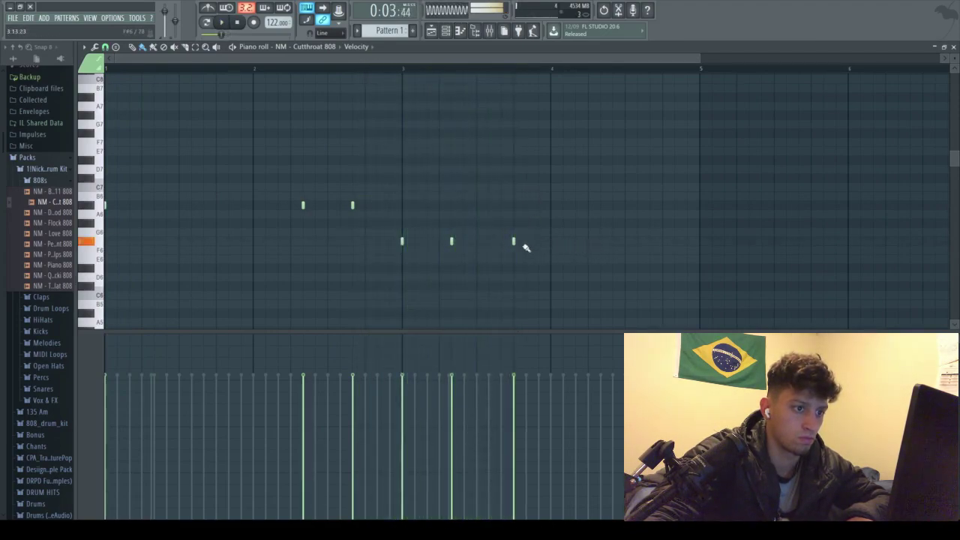
{"action": "left_click", "coordinate": [552, 241]}
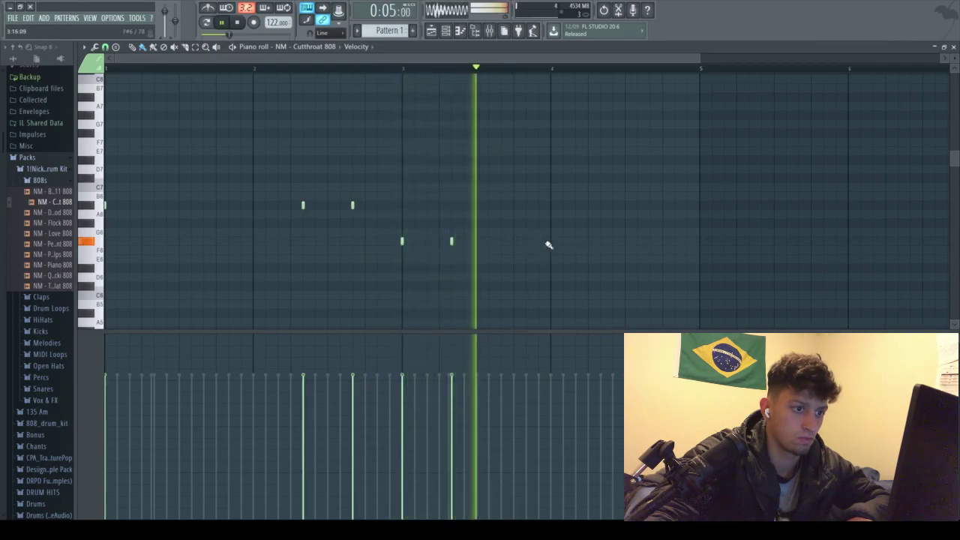
{"action": "left_click", "coordinate": [600, 242]}
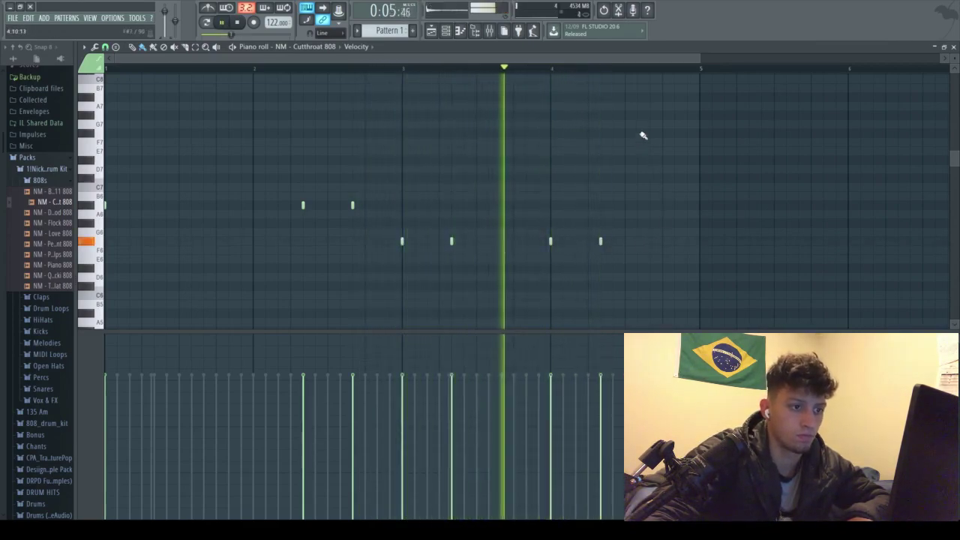
Finish bar 4 with an A#6 note two-thirds in and a G#6 note five-sixths in, checking the pitches by ear
{"action": "key", "text": "space"}
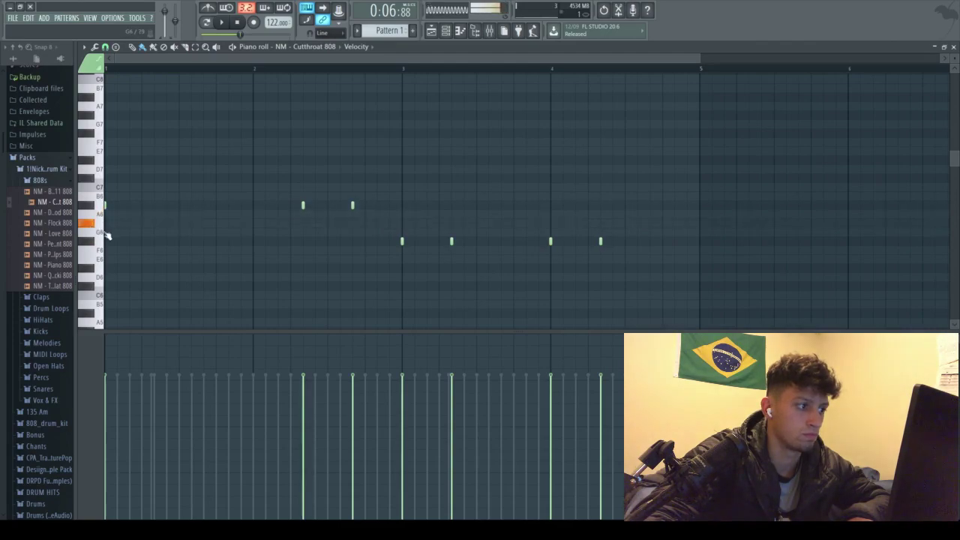
{"action": "key", "text": "space"}
{"action": "left_click", "coordinate": [648, 208]}
{"action": "key", "text": "space"}
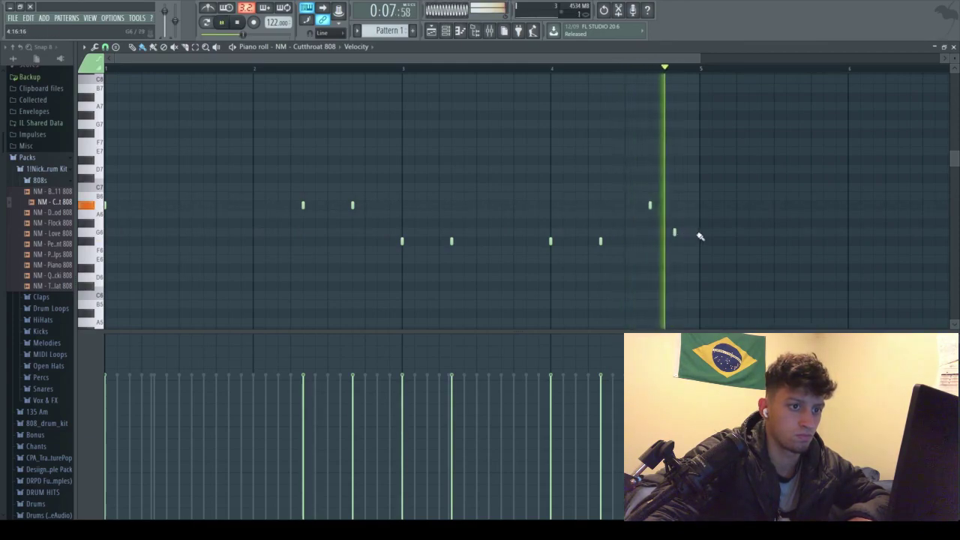
{"action": "right_click", "coordinate": [674, 233]}
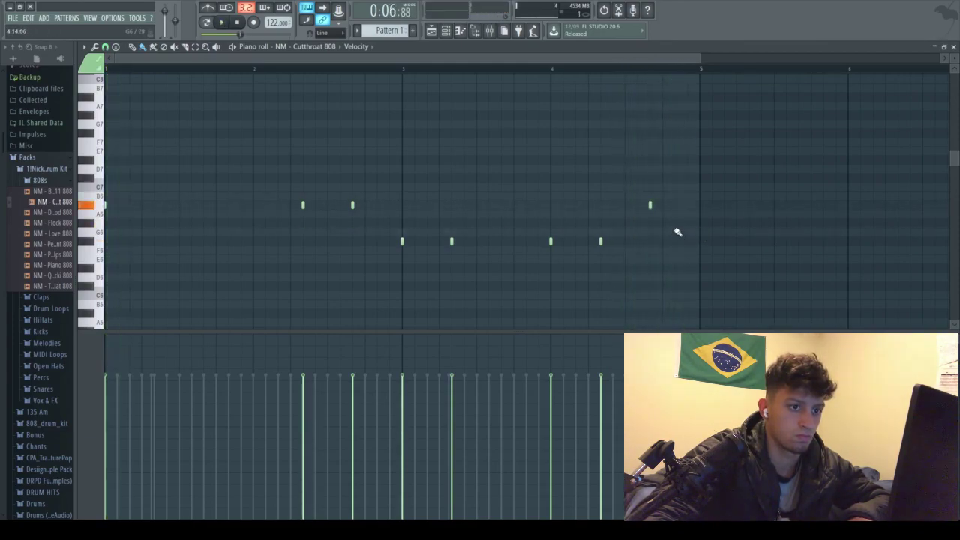
{"action": "right_click", "coordinate": [675, 215]}
{"action": "left_click", "coordinate": [677, 224]}
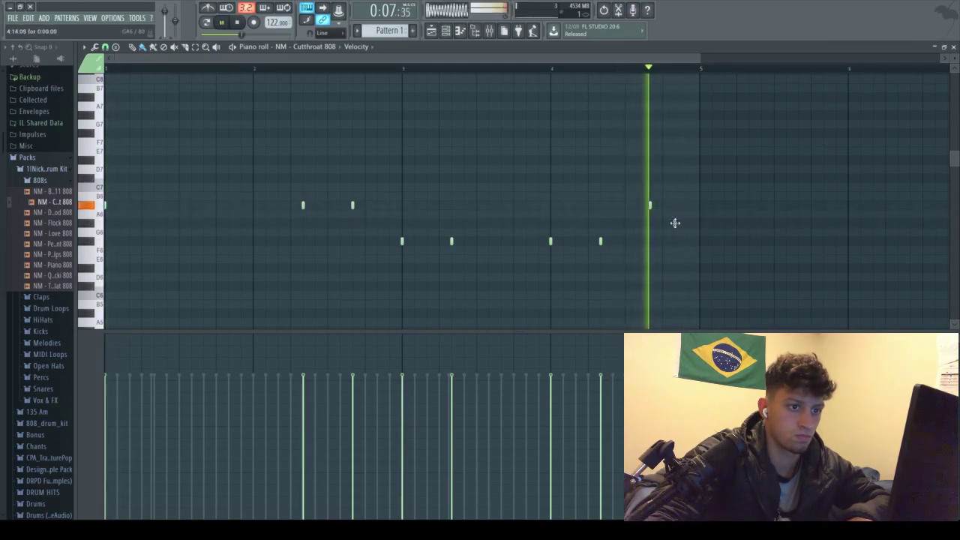
{"action": "key", "text": "space"}
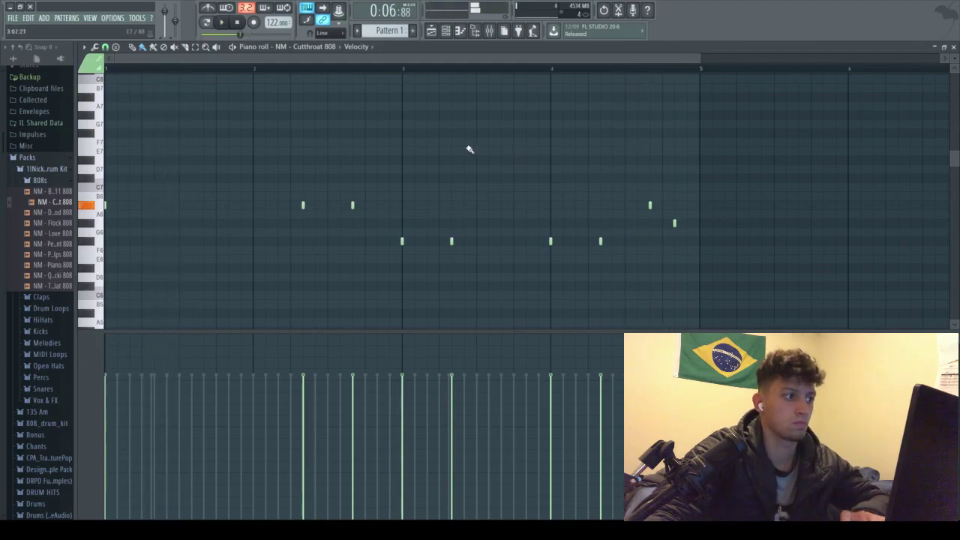
Select all the 808 notes and transpose them down one octave
{"action": "key", "text": "ctrl+a"}
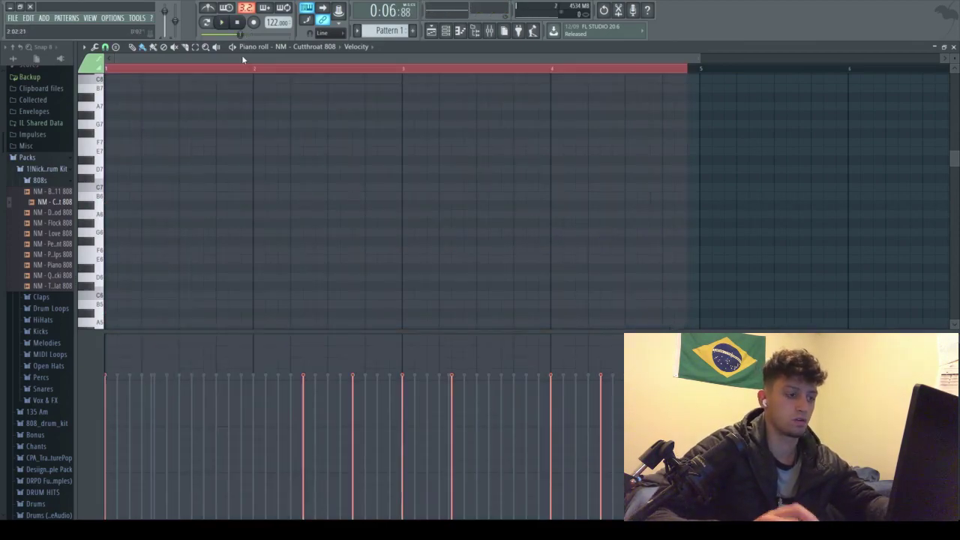
{"action": "key", "text": "ctrl+Down"}
{"action": "scroll", "coordinate": [240, 113], "scroll_direction": "down", "scroll_amount": 6}
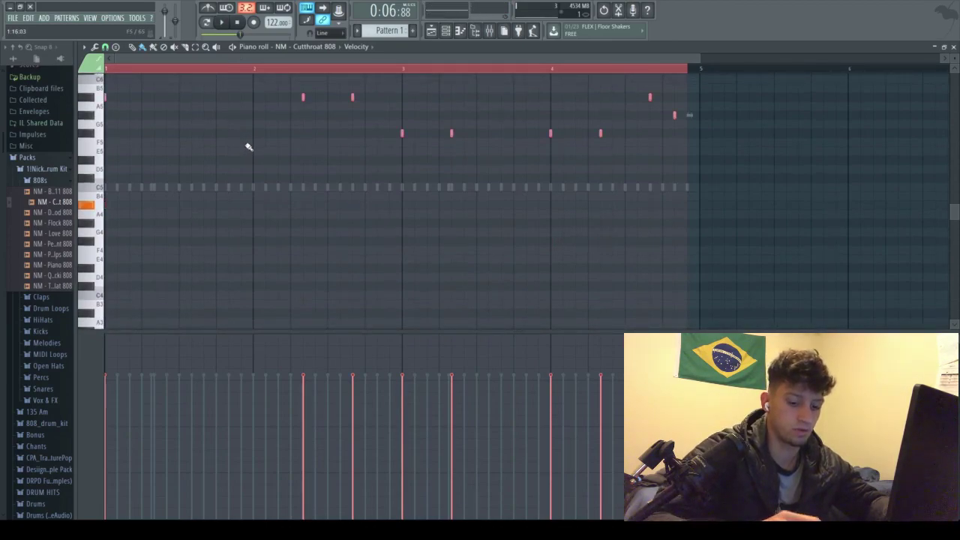
Try the last two 808 notes of bar 4 one octave lower against the playing melody
{"action": "key", "text": "space"}
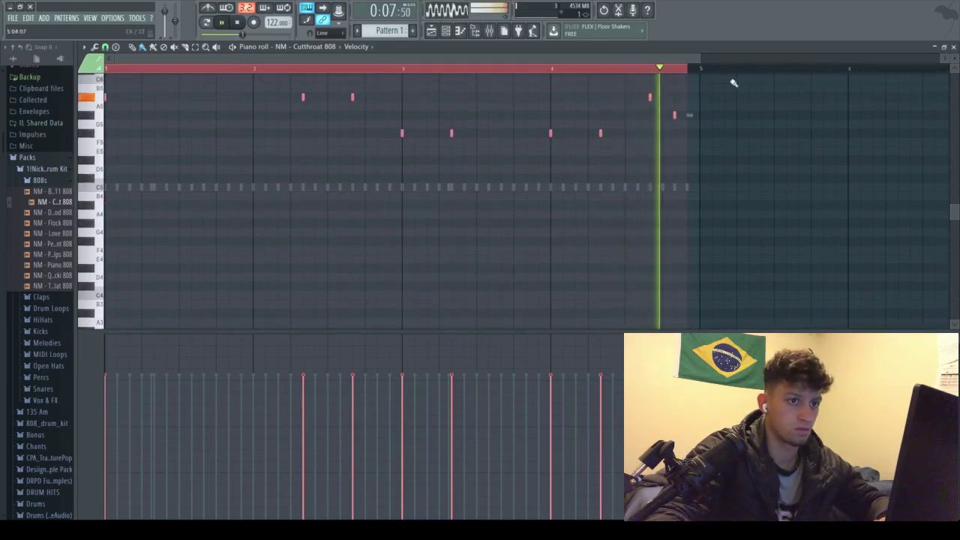
{"action": "scroll", "coordinate": [242, 173], "scroll_direction": "up", "scroll_amount": 3}
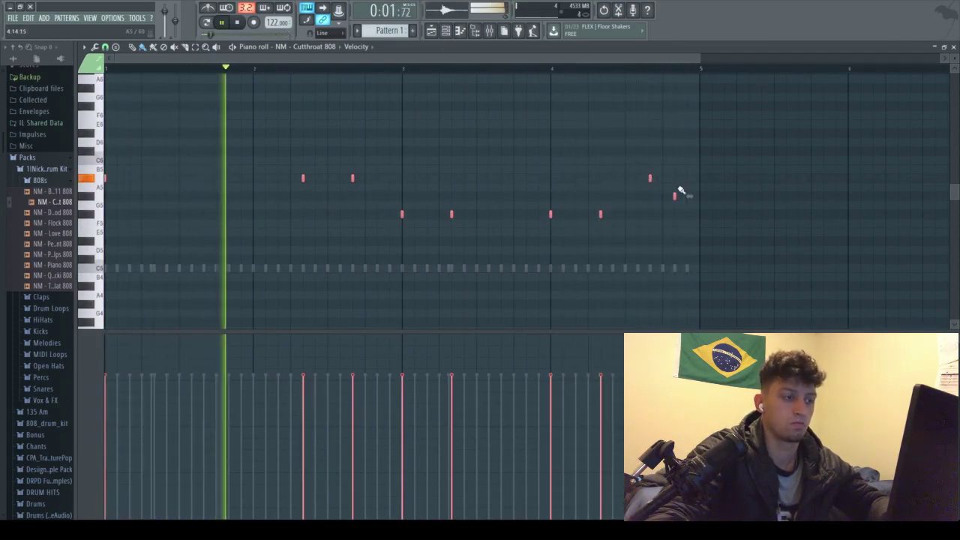
{"action": "key", "text": "ctrl+d"}
{"action": "left_click_drag", "start_coordinate": [649, 159], "coordinate": [690, 211]}
{"action": "key", "text": "ctrl+Down"}
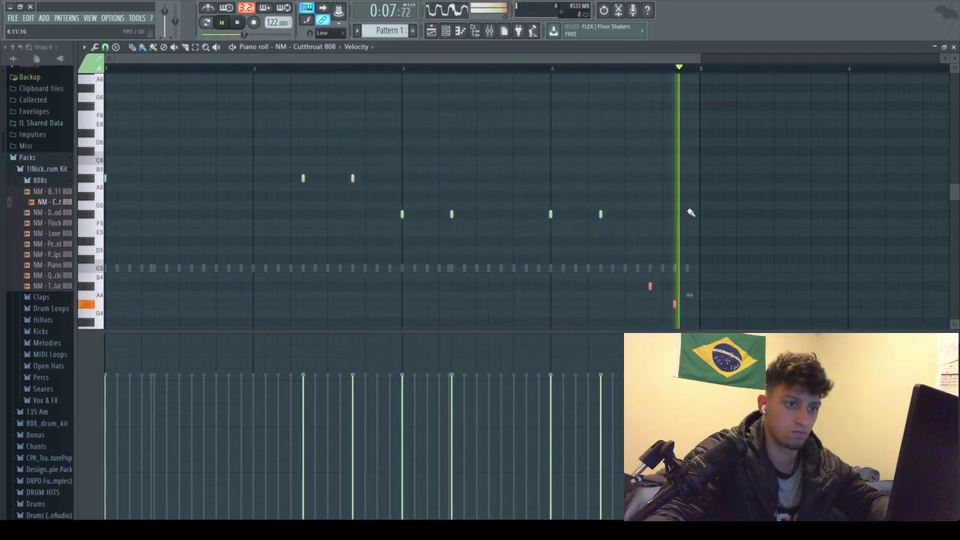
{"action": "key", "text": "ctrl+Up"}
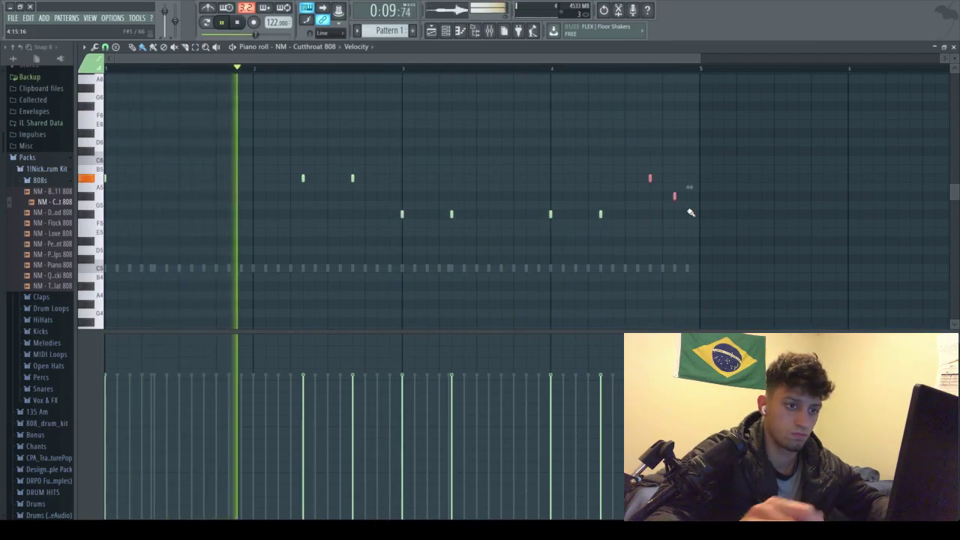
Try the two F# 808 notes in the first half of bar 4 one octave lower during playback
{"action": "left_click_drag", "start_coordinate": [546, 210], "coordinate": [610, 217]}
{"action": "key", "text": "ctrl+Down"}
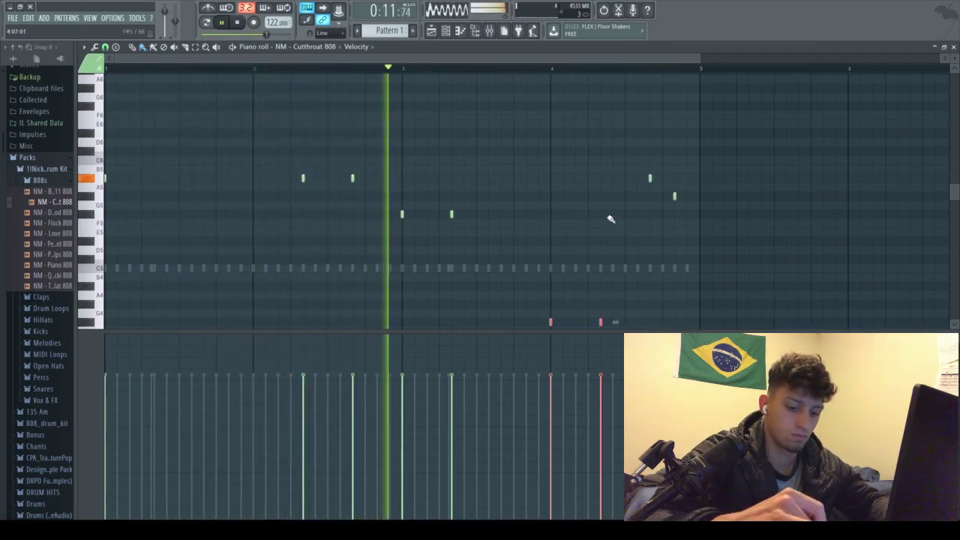
{"action": "scroll", "coordinate": [659, 234], "scroll_direction": "down", "scroll_amount": 3}
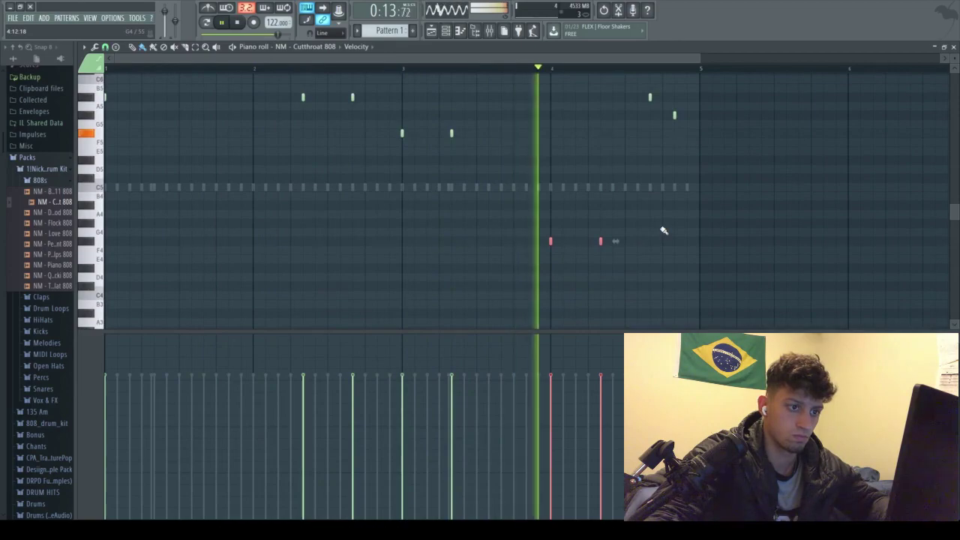
{"action": "left_click_drag", "start_coordinate": [546, 231], "coordinate": [625, 264]}
{"action": "key", "text": "ctrl+Up"}
{"action": "scroll", "coordinate": [622, 256], "scroll_direction": "up", "scroll_amount": 3}
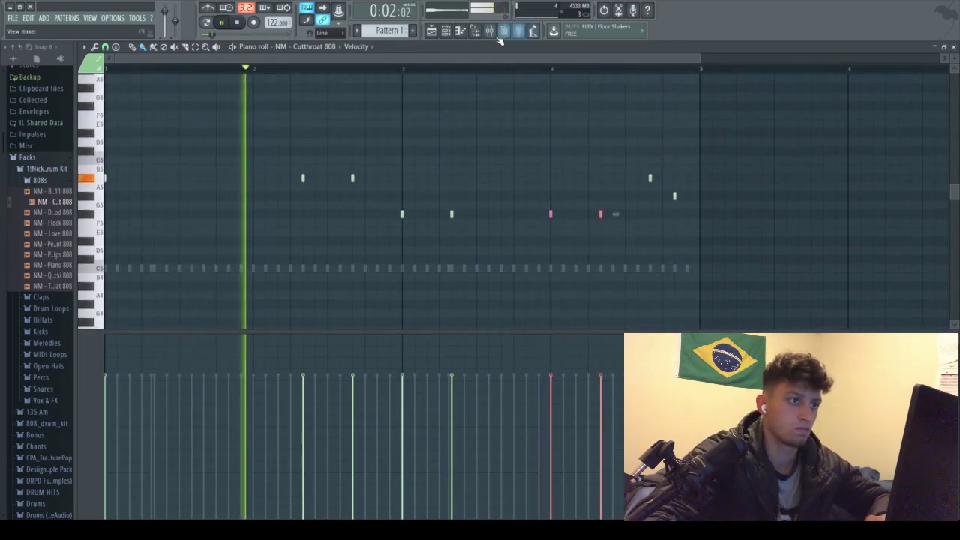
Load the MALADO kick from the VHOOR drum kit as a new channel above the 808, with a hit on step 1
{"action": "left_click", "coordinate": [446, 31]}
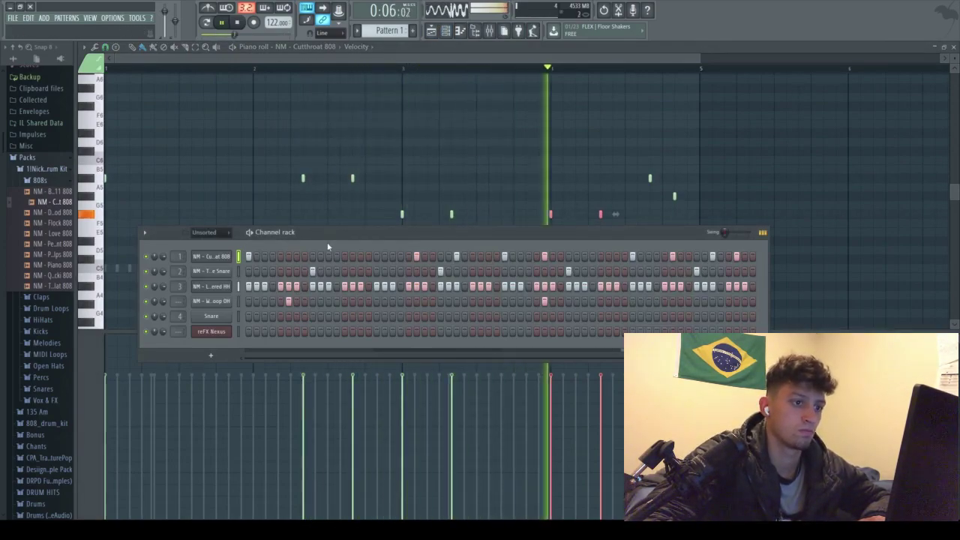
{"action": "left_click", "coordinate": [39, 180]}
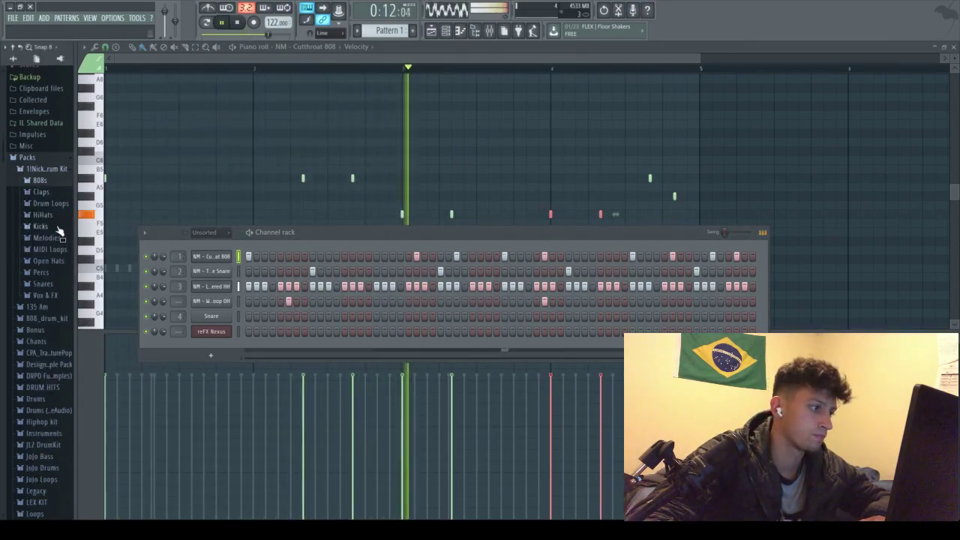
{"action": "left_click", "coordinate": [40, 225]}
{"action": "left_click", "coordinate": [55, 237]}
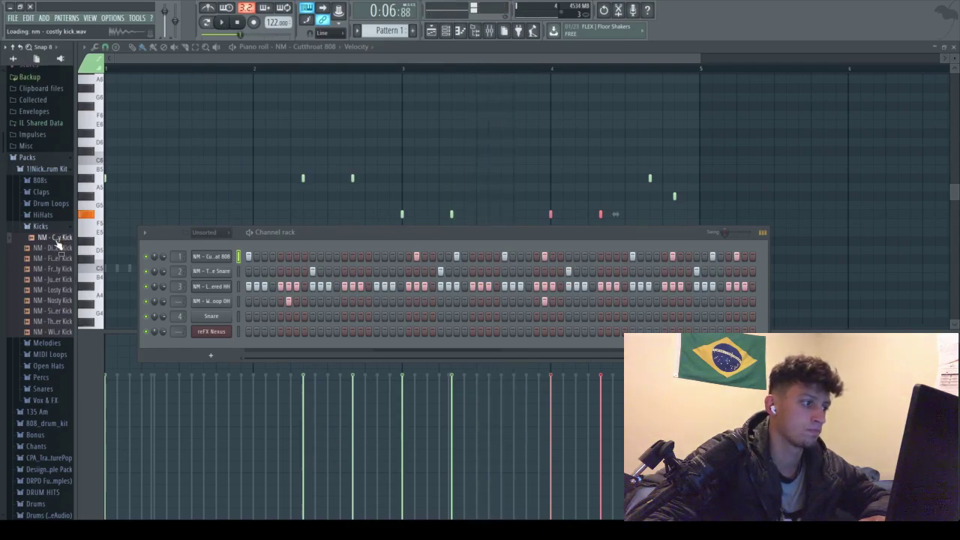
{"action": "scroll", "coordinate": [59, 270], "scroll_direction": "down", "scroll_amount": 10}
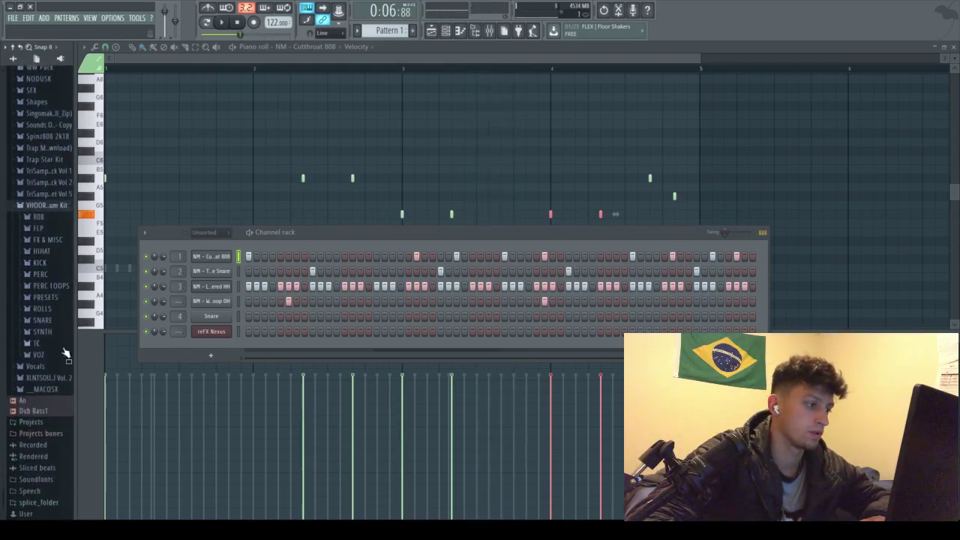
{"action": "left_click", "coordinate": [49, 264]}
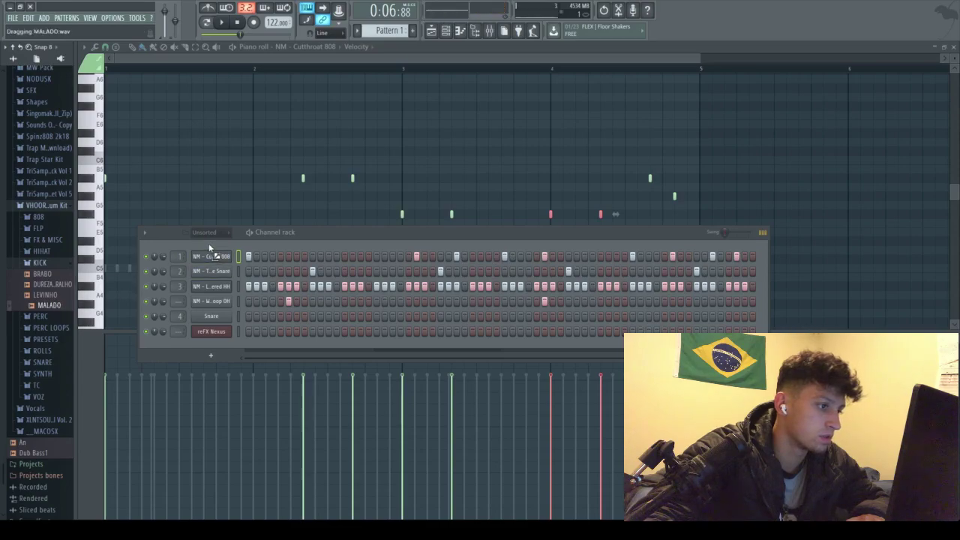
{"action": "left_click_drag", "start_coordinate": [210, 248], "coordinate": [238, 256]}
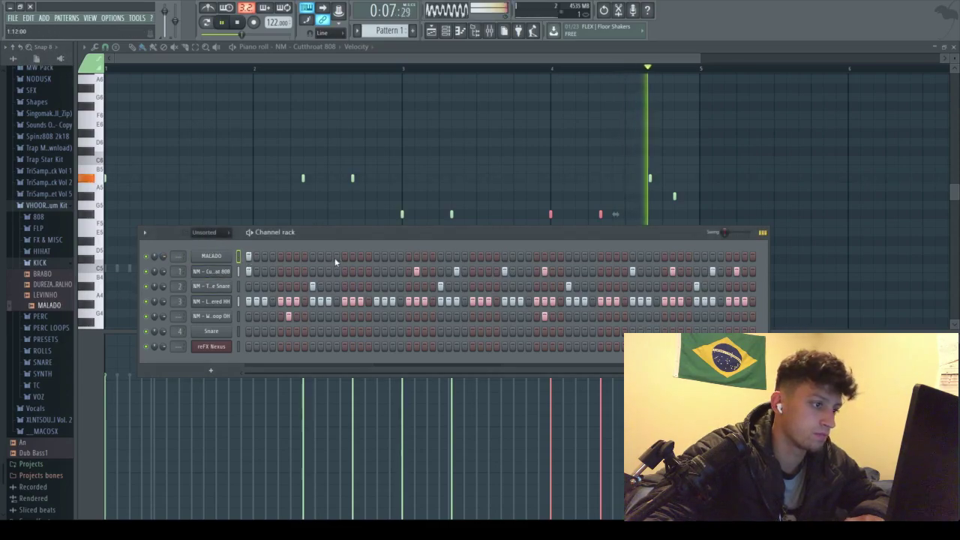
Try MALADO kick hits on steps 22, 27 and 33 in the step sequencer
{"action": "left_click", "coordinate": [416, 256]}
{"action": "left_click", "coordinate": [456, 257]}
{"action": "key", "text": "space"}
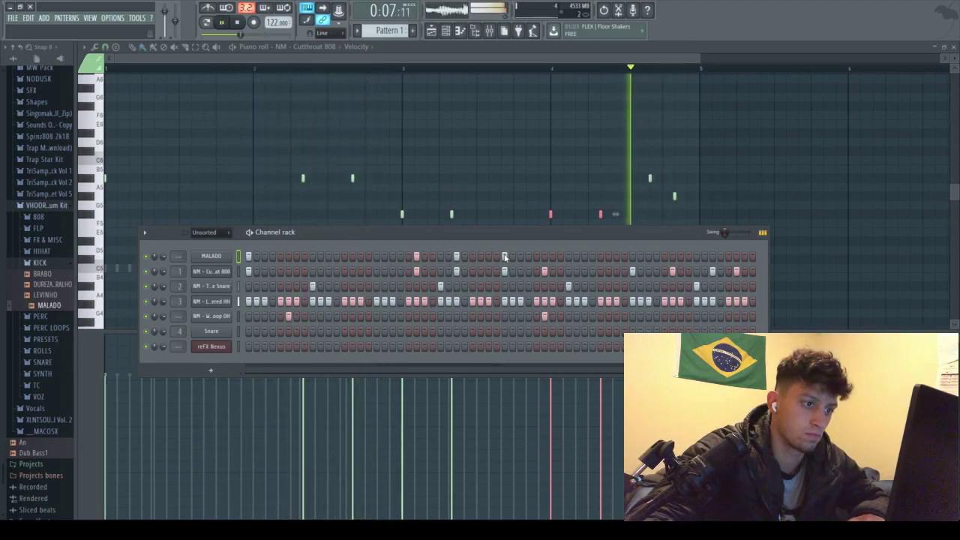
{"action": "key", "text": "space"}
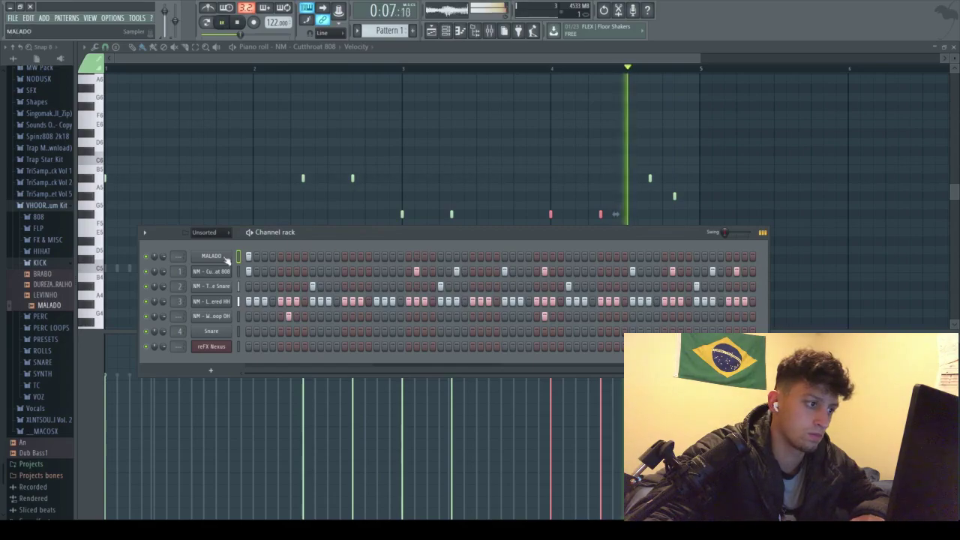
In MALADO's piano roll, add C5 kick notes in line with every remaining 808 note in bars 2 to 4
{"action": "key", "text": "F7"}
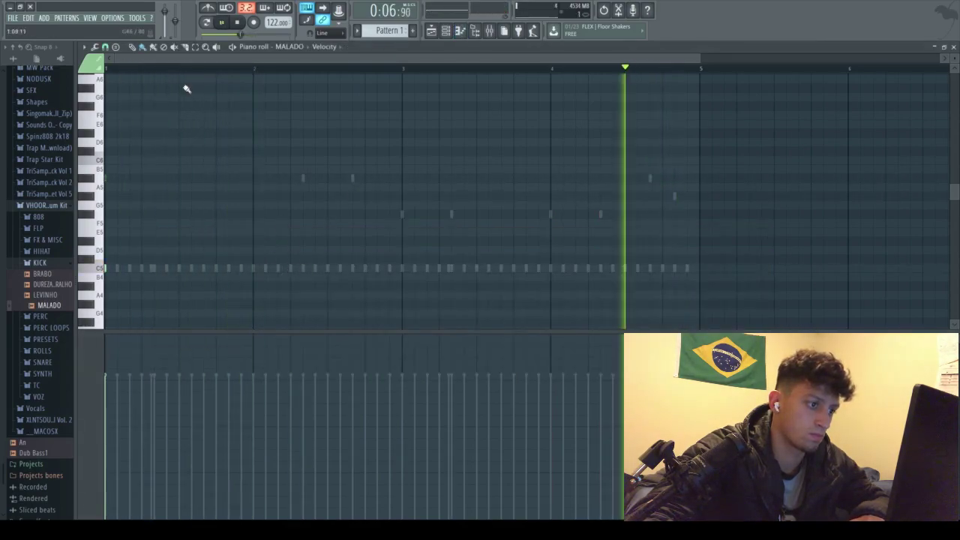
{"action": "left_click", "coordinate": [353, 269]}
{"action": "left_click", "coordinate": [401, 269]}
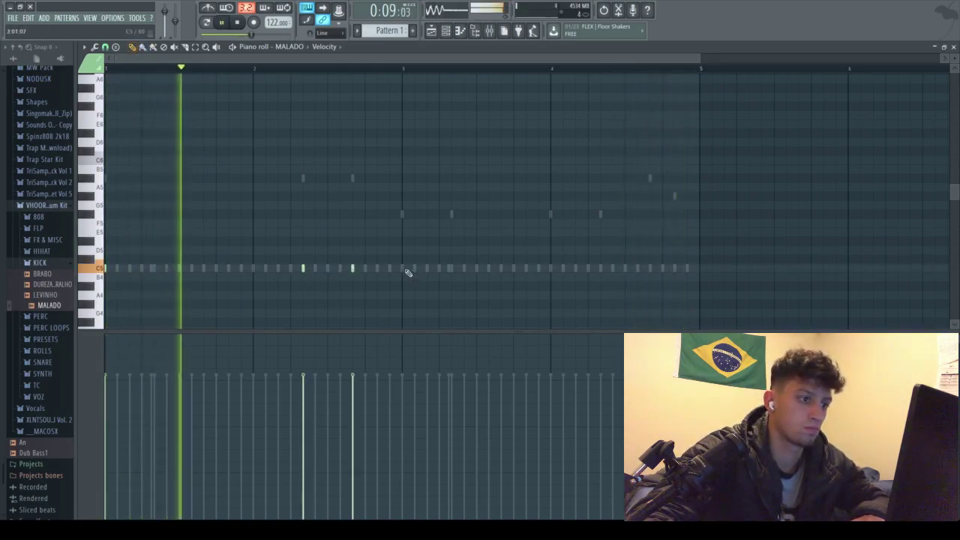
{"action": "left_click", "coordinate": [452, 269]}
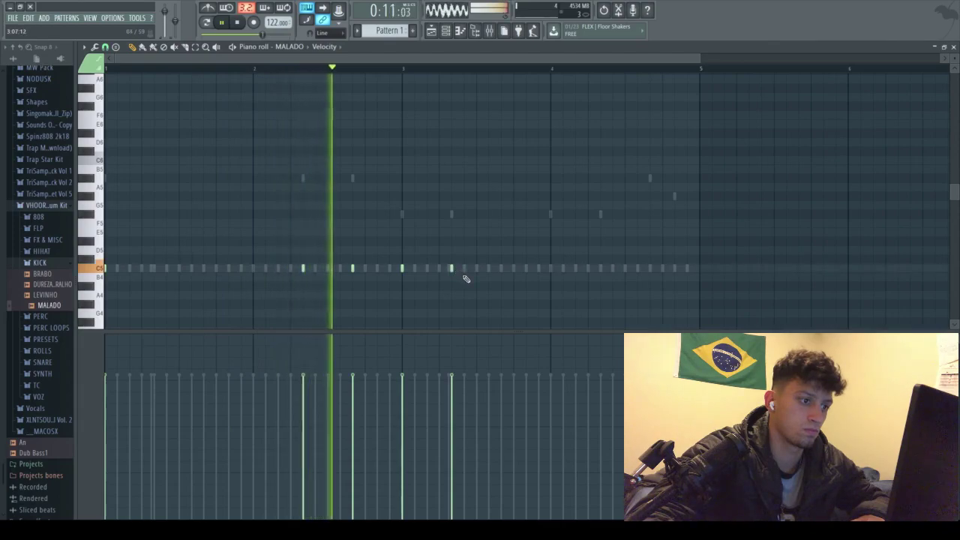
{"action": "left_click", "coordinate": [551, 268]}
{"action": "left_click", "coordinate": [601, 269]}
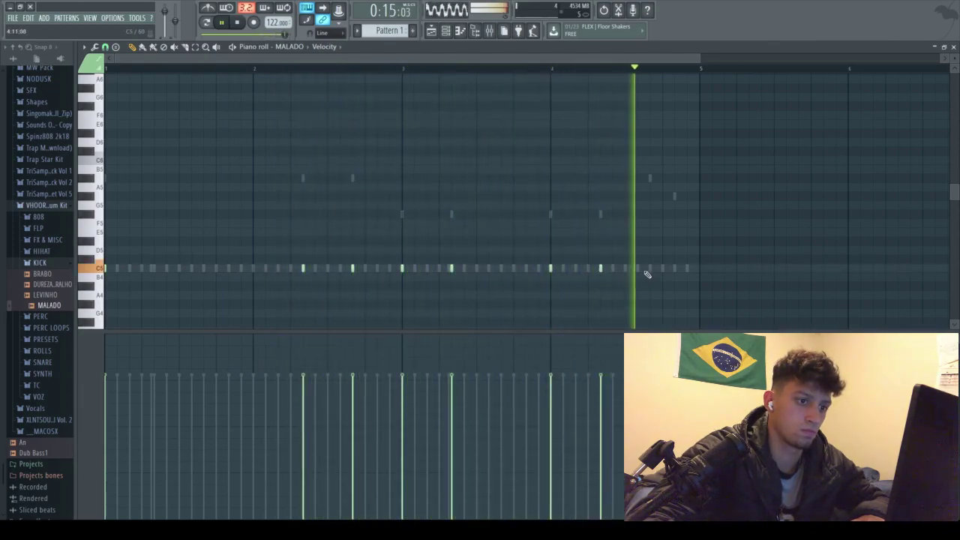
{"action": "left_click", "coordinate": [649, 269]}
{"action": "left_click", "coordinate": [674, 269]}
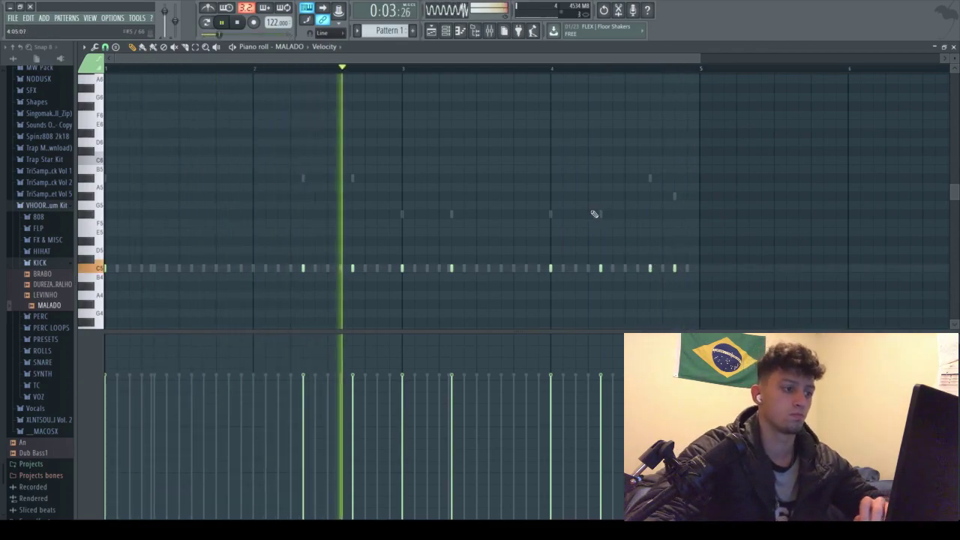
Raise the velocity of all MALADO kick notes to maximum and play the arrangement with the channel rack open over the playlist
{"action": "key", "text": "ctrl+a"}
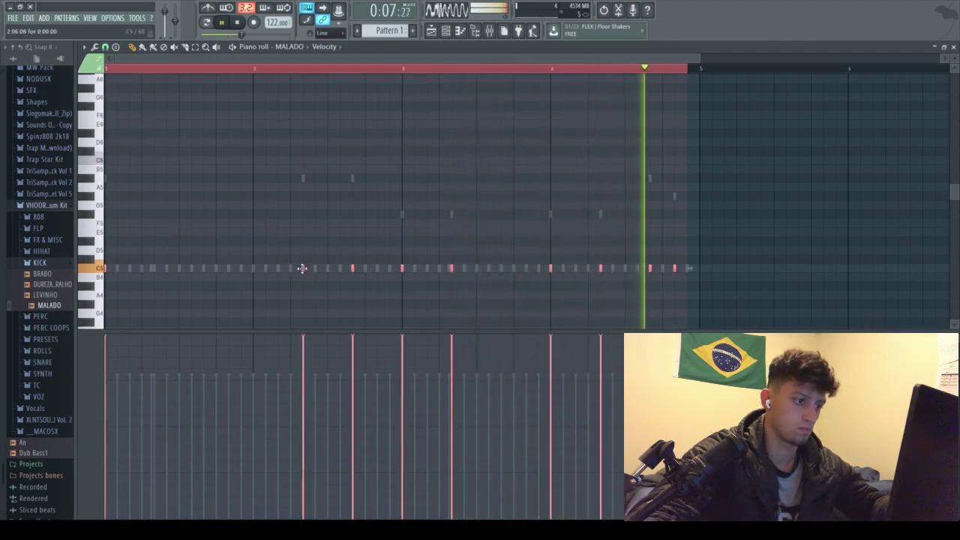
{"action": "left_click_drag", "start_coordinate": [685, 69], "coordinate": [141, 68]}
{"action": "key", "text": "F5"}
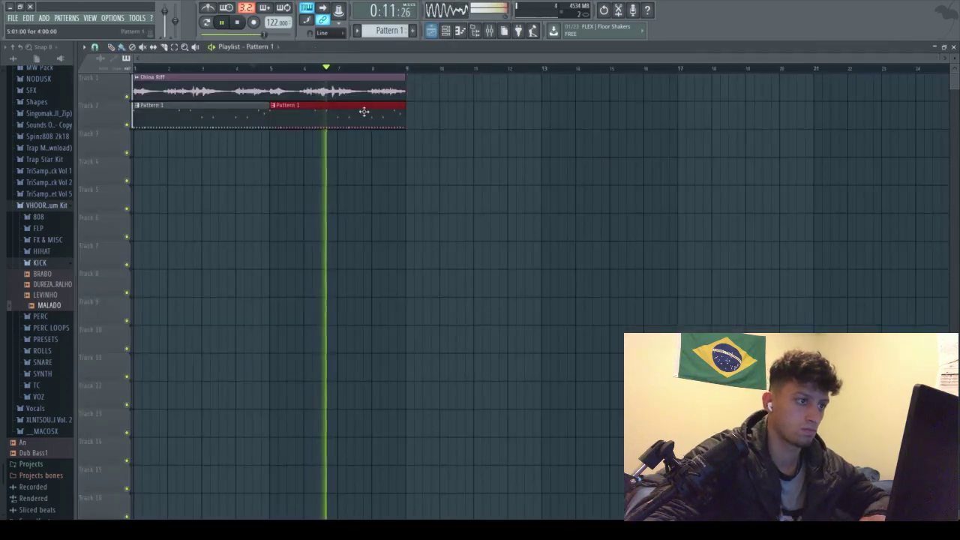
{"action": "left_click", "coordinate": [446, 33]}
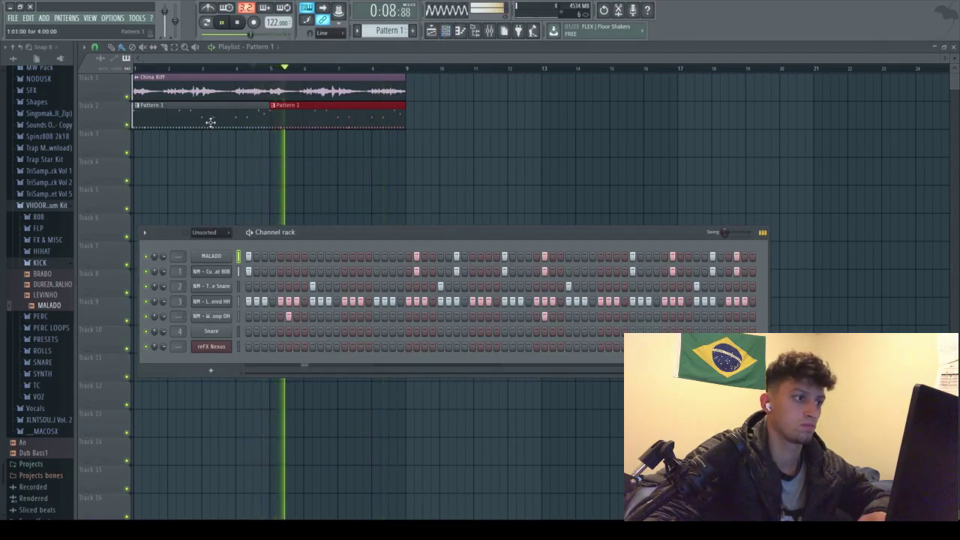
{"action": "key", "text": "space"}
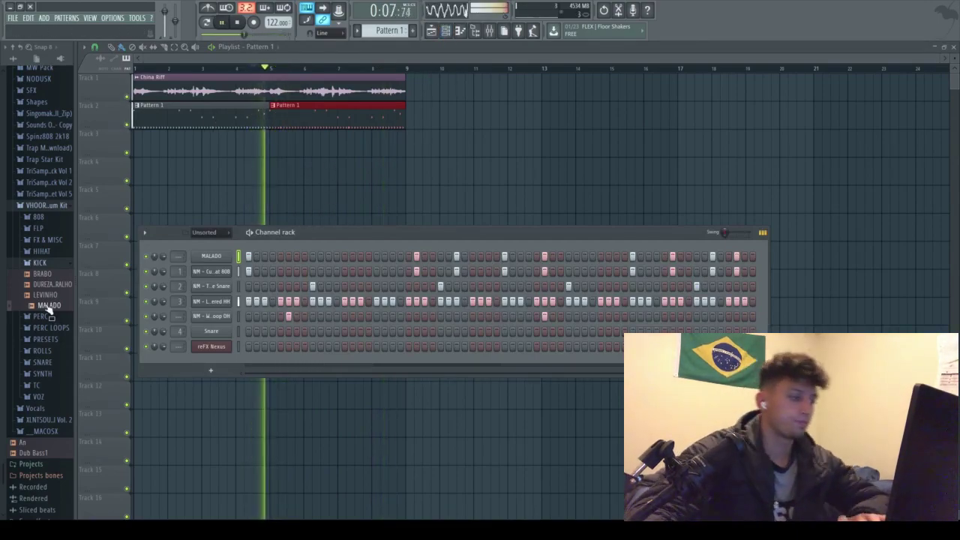
Find the NM - River Perc sample in the Nick drum kit's Percs and add it as a channel above MALADO
{"action": "scroll", "coordinate": [54, 266], "scroll_direction": "up", "scroll_amount": 15}
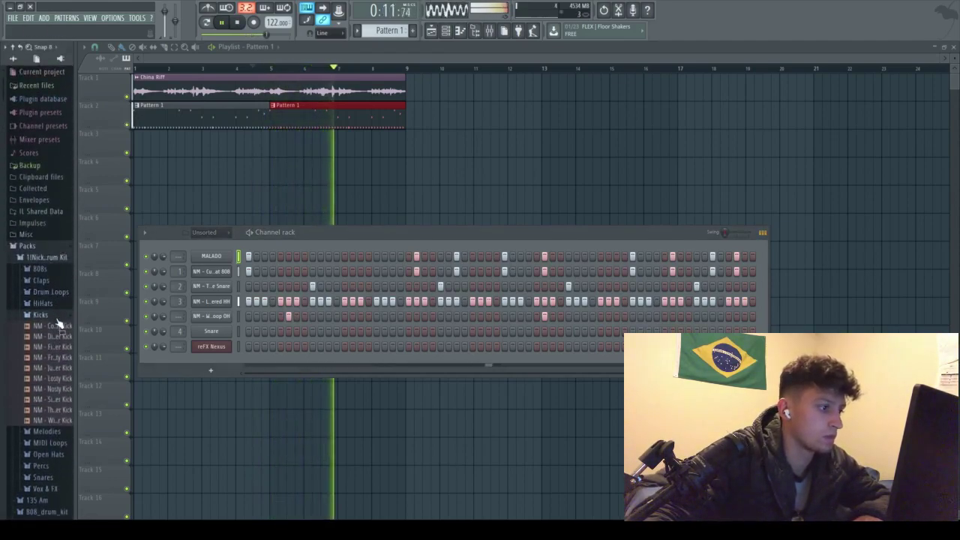
{"action": "left_click", "coordinate": [57, 315]}
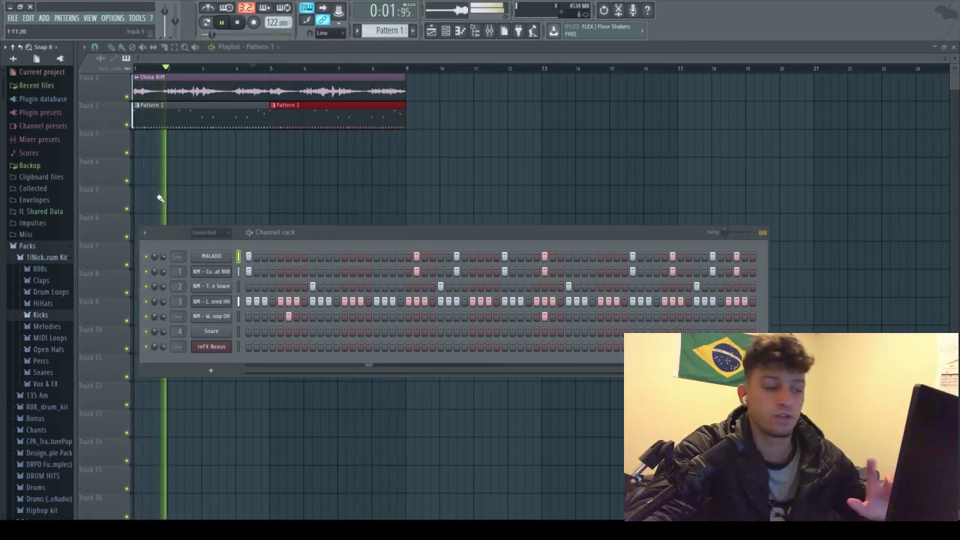
{"action": "scroll", "coordinate": [65, 331], "scroll_direction": "down", "scroll_amount": 3}
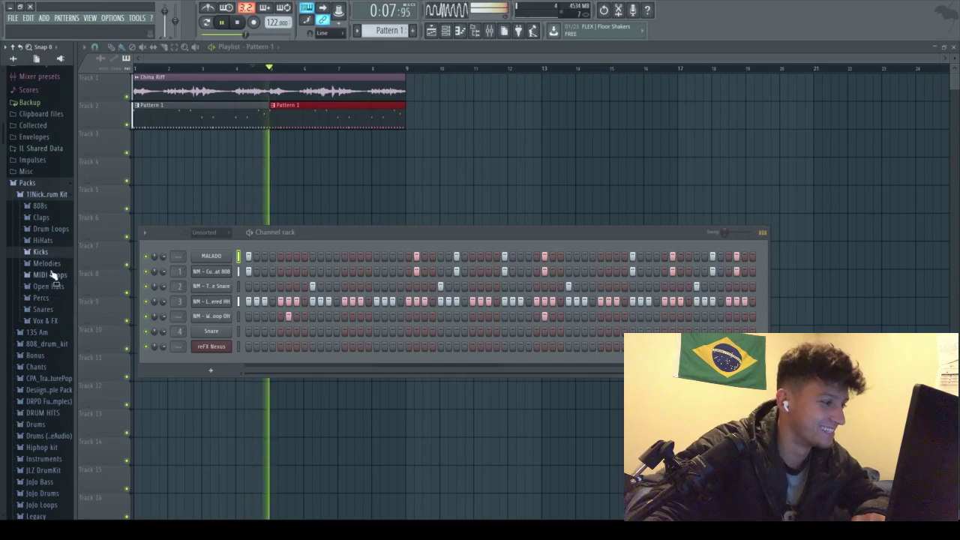
{"action": "left_click", "coordinate": [57, 298]}
{"action": "key", "text": "space"}
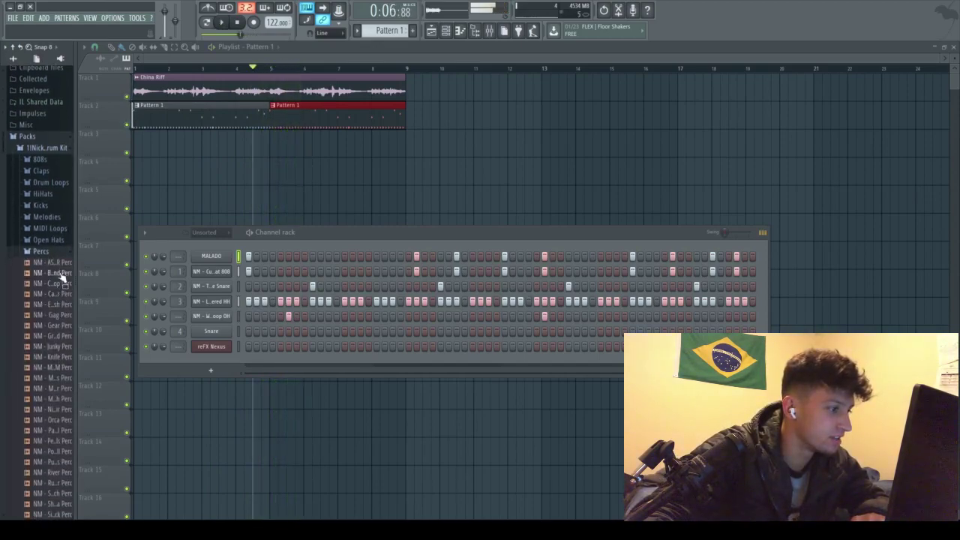
{"action": "scroll", "coordinate": [58, 365], "scroll_direction": "down", "scroll_amount": 4}
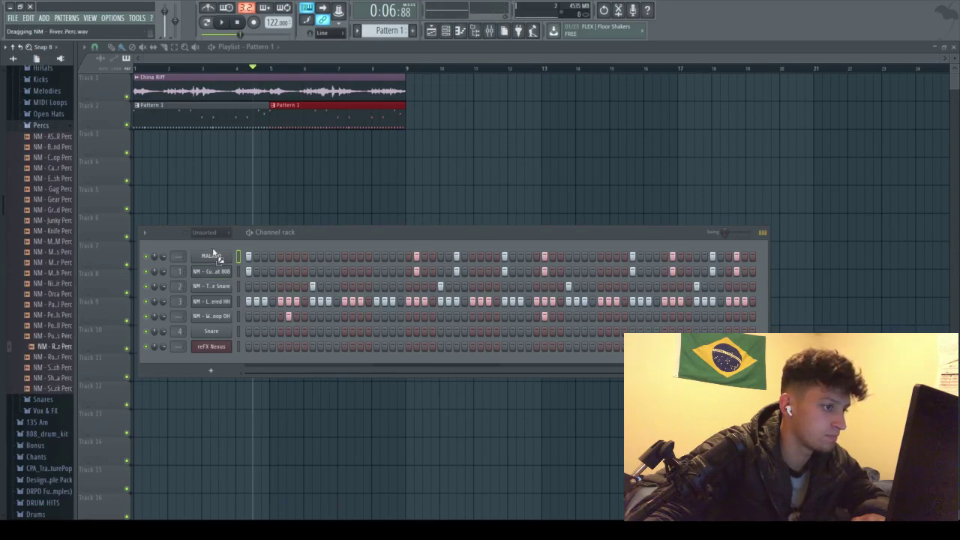
{"action": "left_click_drag", "start_coordinate": [212, 241], "coordinate": [213, 244]}
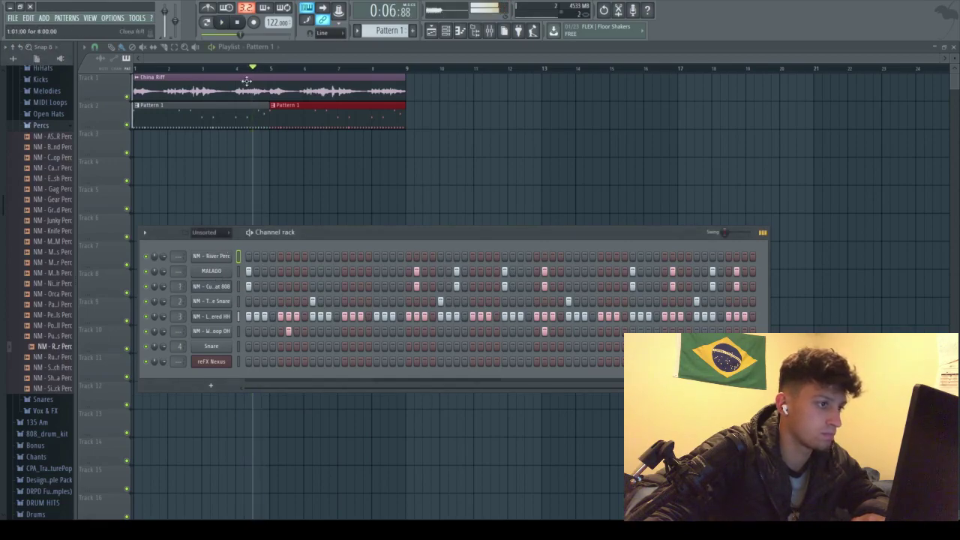
Place River Perc hits on steps 2 and 34, checking their timing during playback
{"action": "left_click", "coordinate": [250, 70]}
{"action": "left_click", "coordinate": [446, 31]}
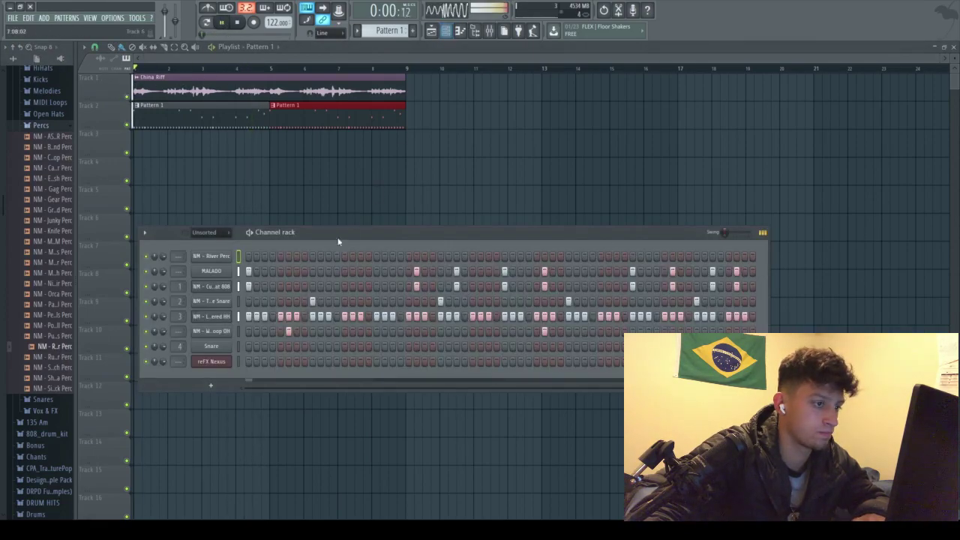
{"action": "left_click", "coordinate": [264, 256]}
{"action": "key", "text": "space"}
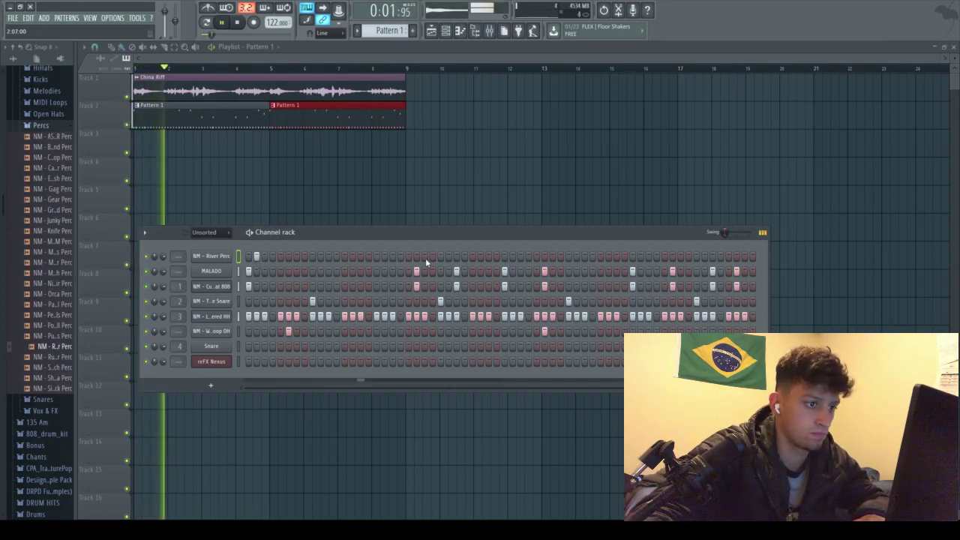
{"action": "key", "text": "space"}
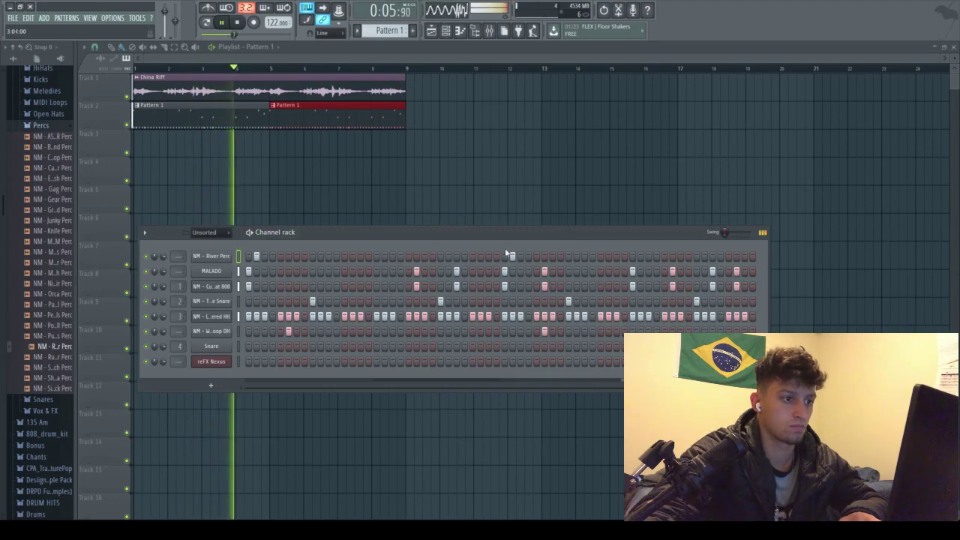
Replace the unused Snare channel's sample with NM - Basic Snare from the Nick drum kit and open its channel settings
{"action": "left_click", "coordinate": [57, 126]}
{"action": "left_click", "coordinate": [53, 138]}
{"action": "left_click", "coordinate": [58, 148]}
{"action": "left_click_drag", "start_coordinate": [58, 148], "coordinate": [213, 346]}
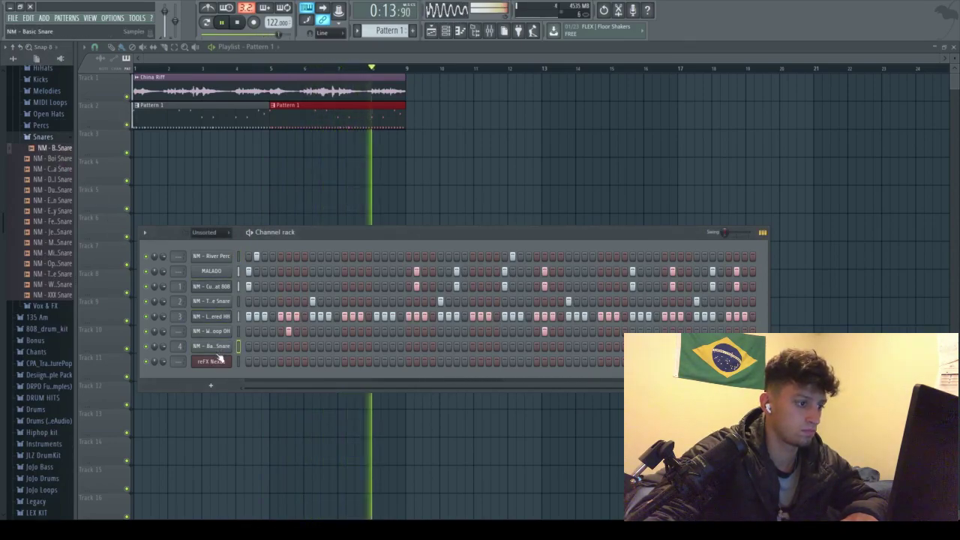
{"action": "left_click", "coordinate": [211, 346]}
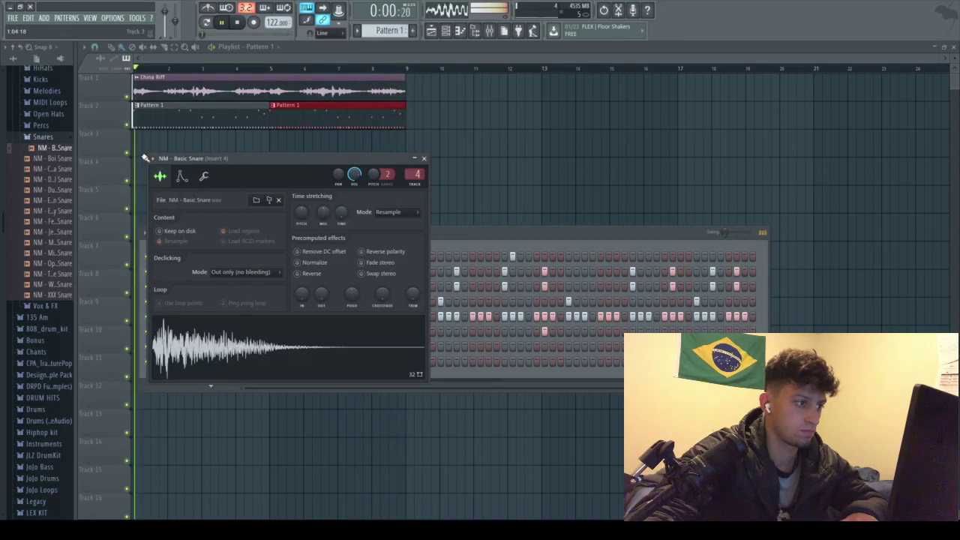
Open the NM - Basic Snare piano roll and try closely spaced snare rolls at the end of bar 4, auditioning them during playback
{"action": "key", "text": "F7"}
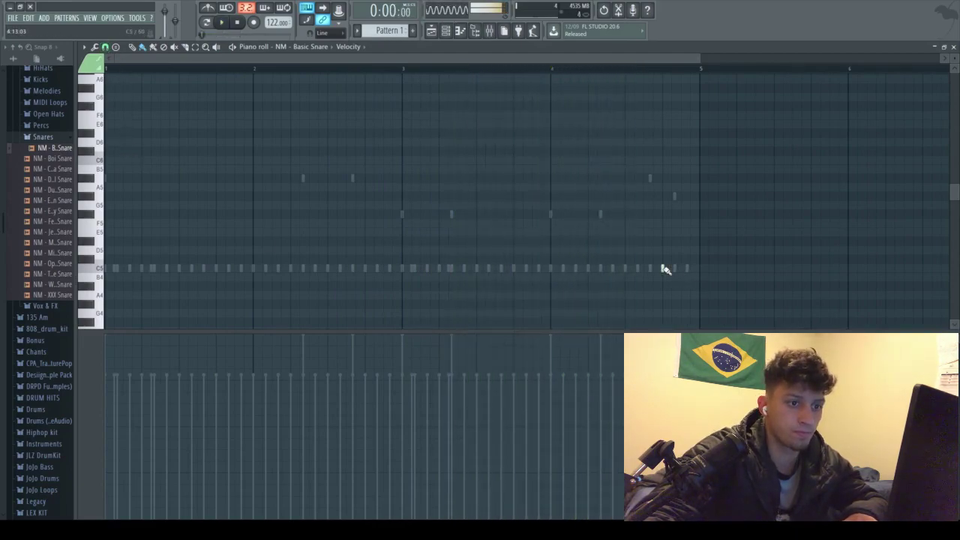
{"action": "key", "text": "space"}
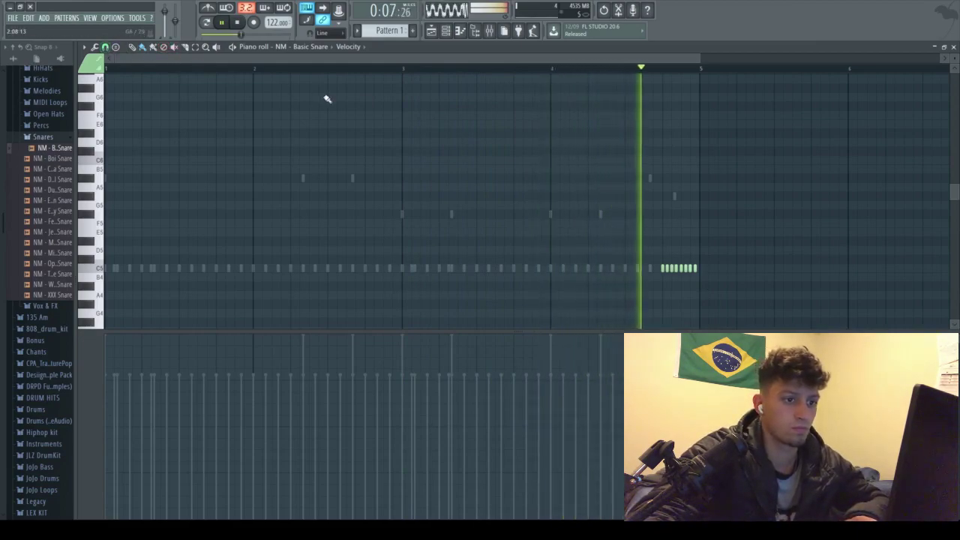
{"action": "key", "text": "space"}
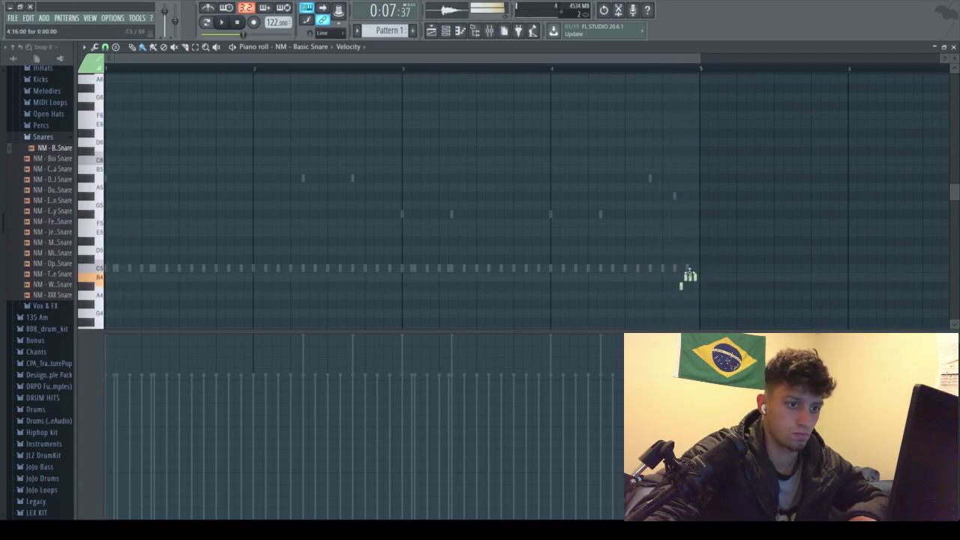
{"action": "key", "text": "space"}
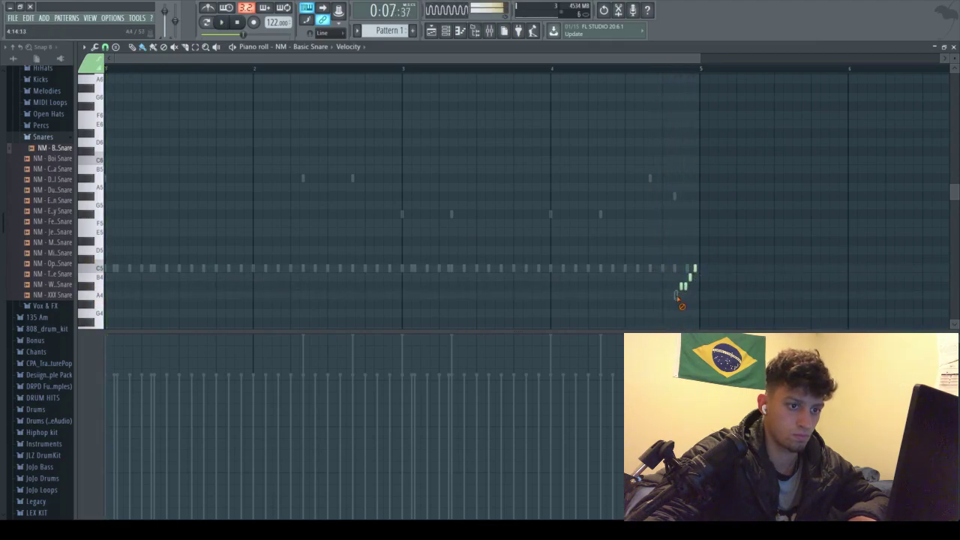
{"action": "key", "text": "space"}
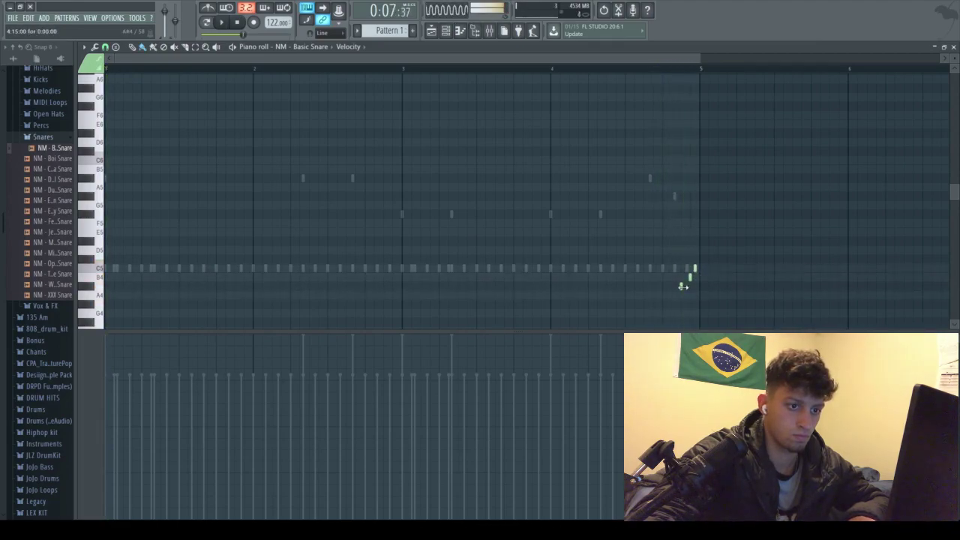
{"action": "key", "text": "space"}
{"action": "key", "text": "space"}
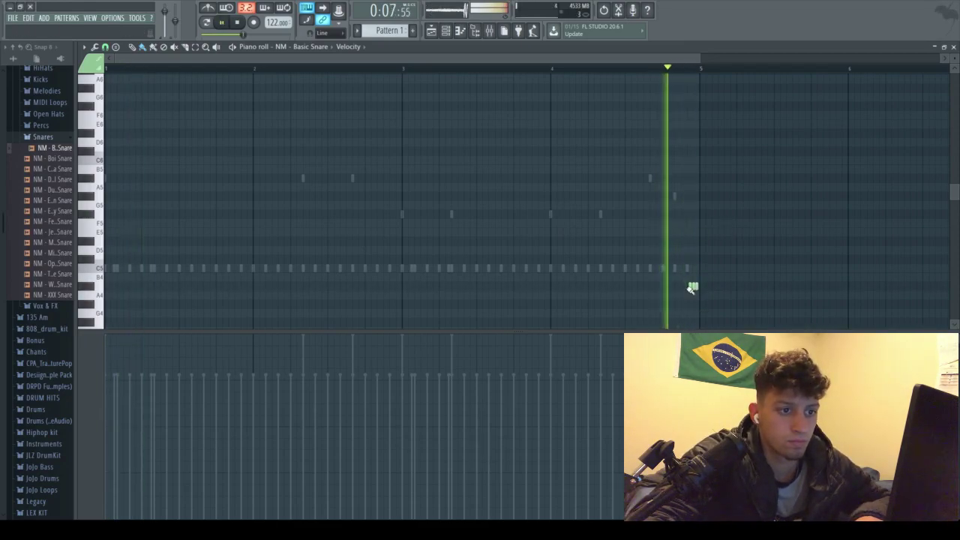
Rework the snare roll at the end of bar 4 into three rising notes on G#4, A#4 and C5, checking them during playback
{"action": "scroll", "coordinate": [687, 290], "scroll_direction": "up", "scroll_amount": 3}
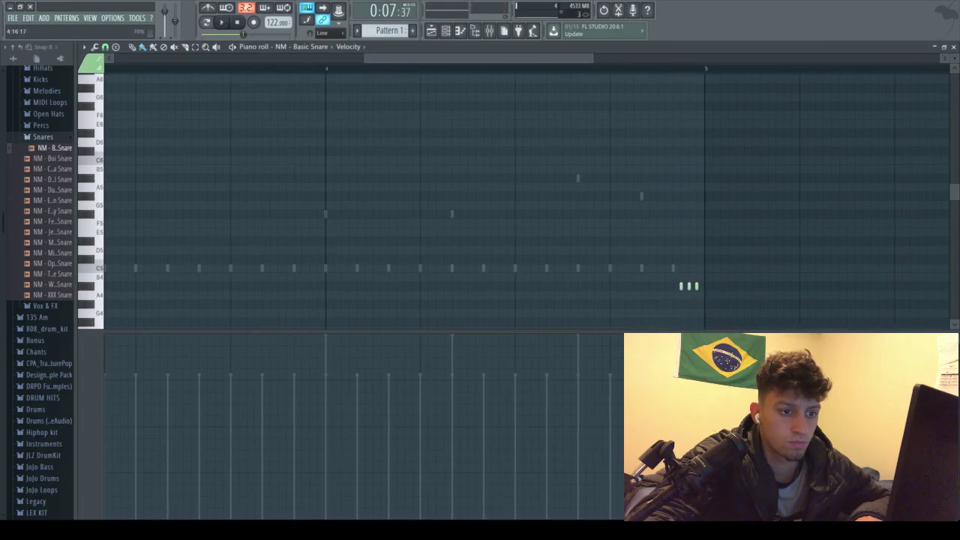
{"action": "right_click", "coordinate": [695, 288]}
{"action": "right_click", "coordinate": [687, 288]}
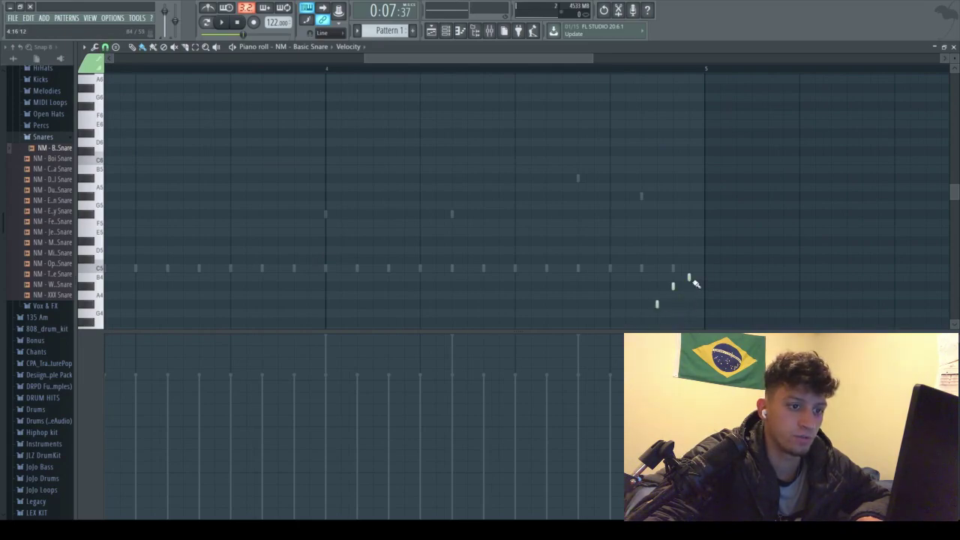
{"action": "key", "text": "space"}
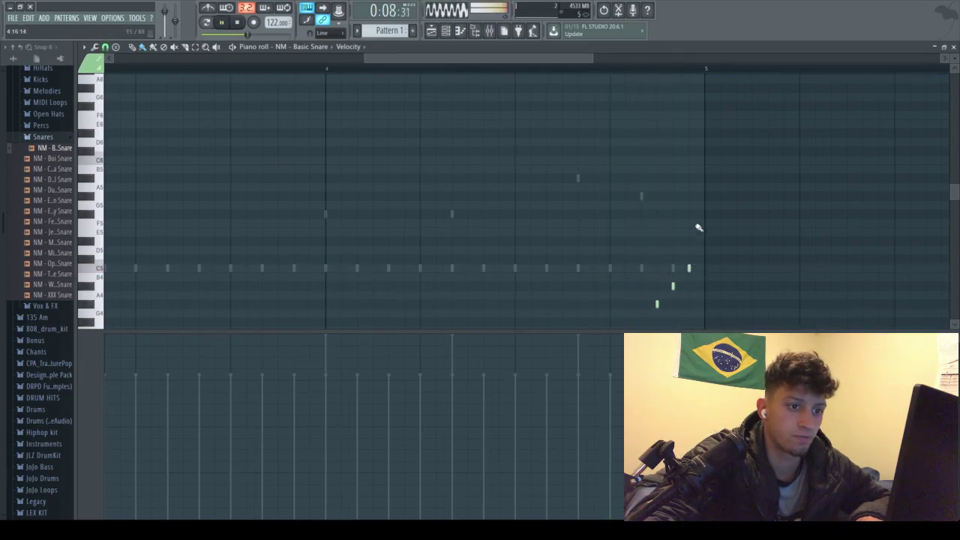
{"action": "scroll", "coordinate": [589, 75], "scroll_direction": "down", "scroll_amount": 4}
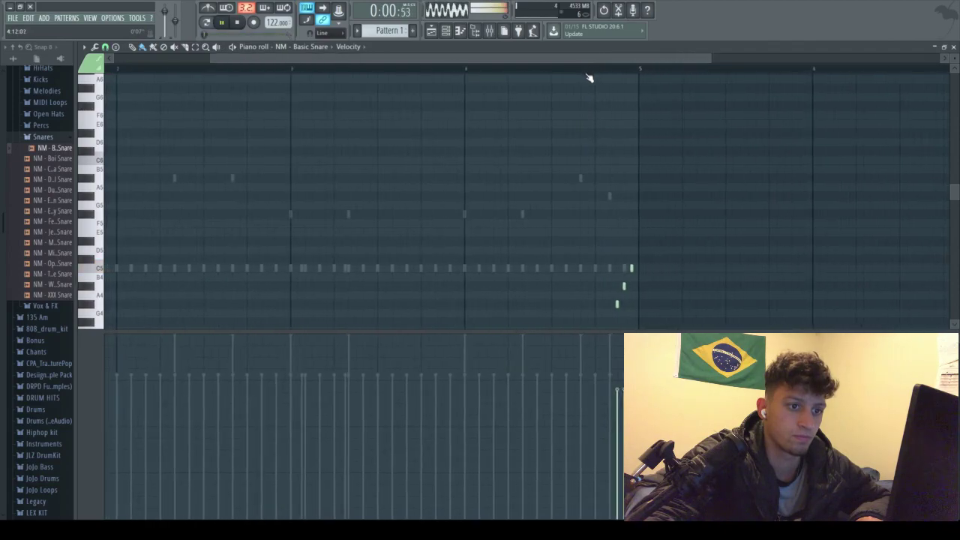
Add a run of four G4 snare notes in the middle of bar 2, then stop playback with the channel rack open
{"action": "left_click_drag", "start_coordinate": [272, 314], "coordinate": [288, 314]}
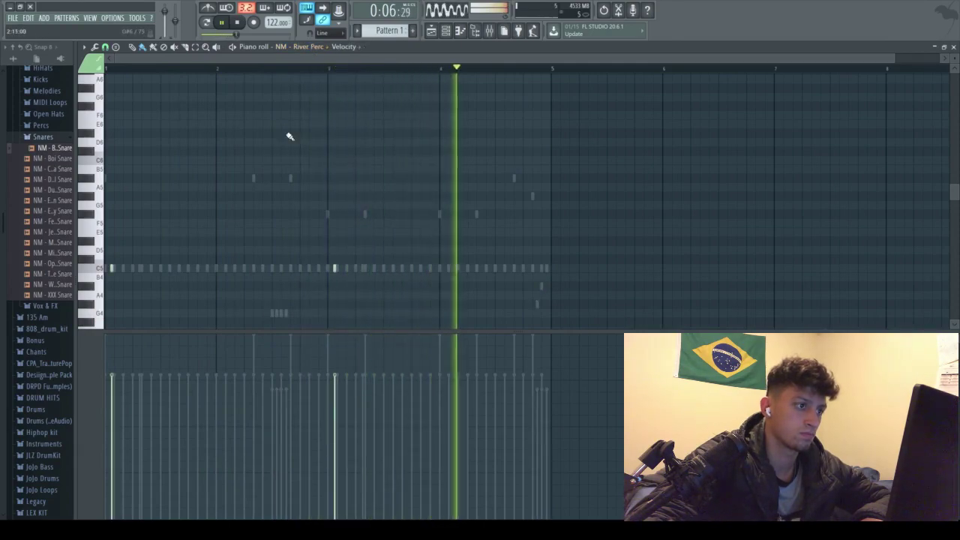
{"action": "key", "text": "F6"}
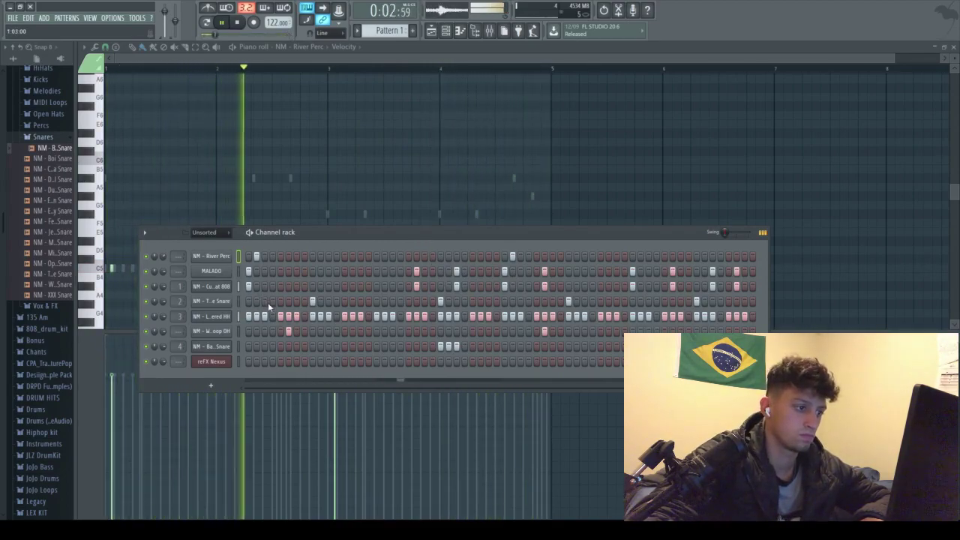
{"action": "key", "text": "space"}
In the NM - Cutthroat 808 piano roll, lower the first three A#5 notes by one octave to A#4 and play the pattern
{"action": "left_click", "coordinate": [66, 145]}
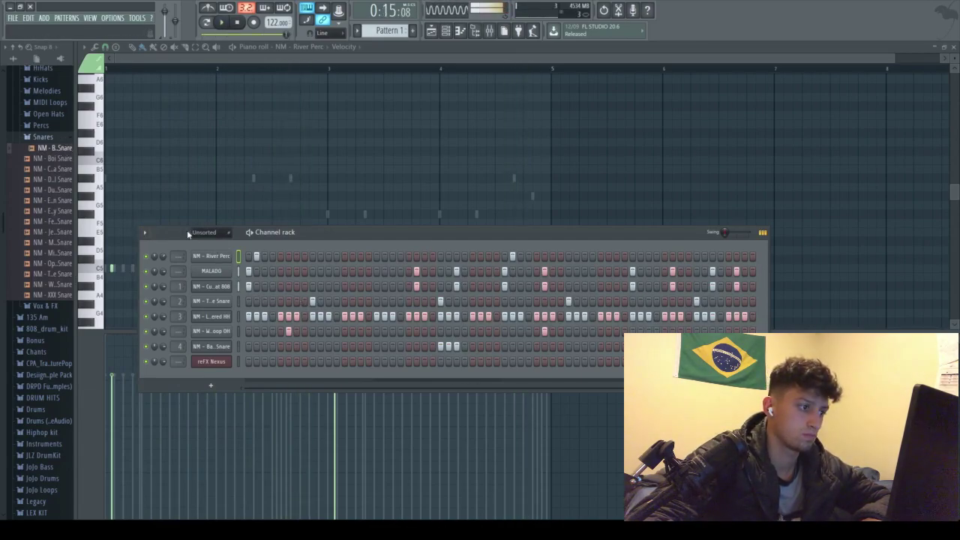
{"action": "left_click", "coordinate": [215, 271]}
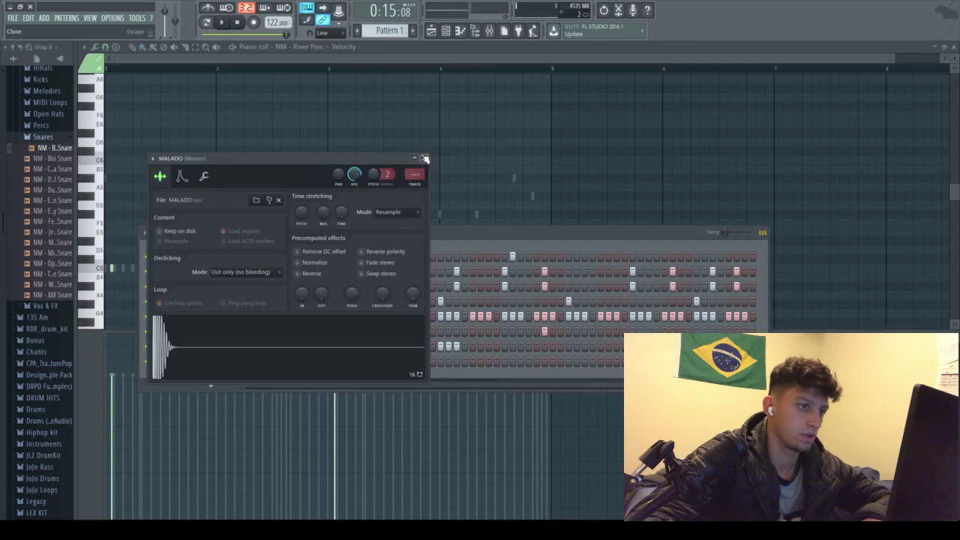
{"action": "left_click", "coordinate": [424, 158]}
{"action": "left_click", "coordinate": [212, 286]}
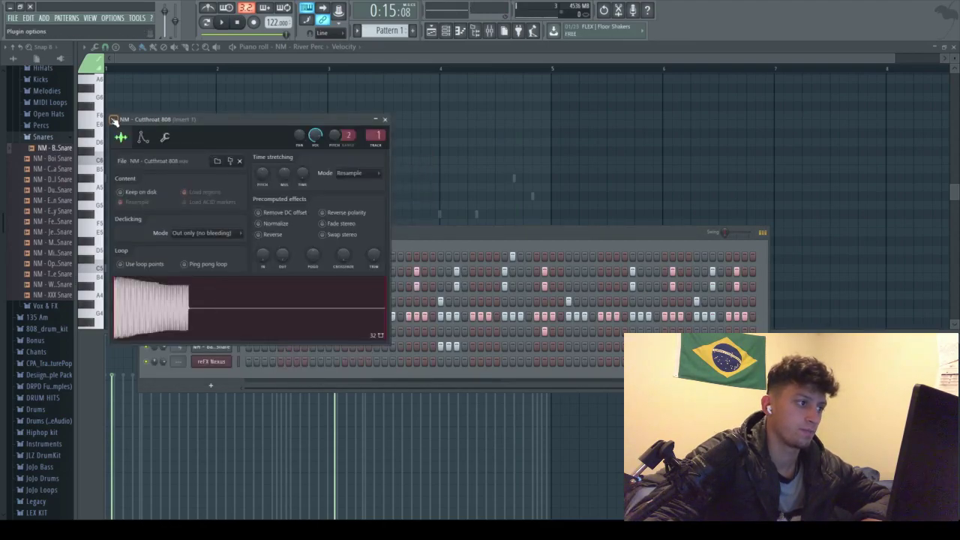
{"action": "key", "text": "F7"}
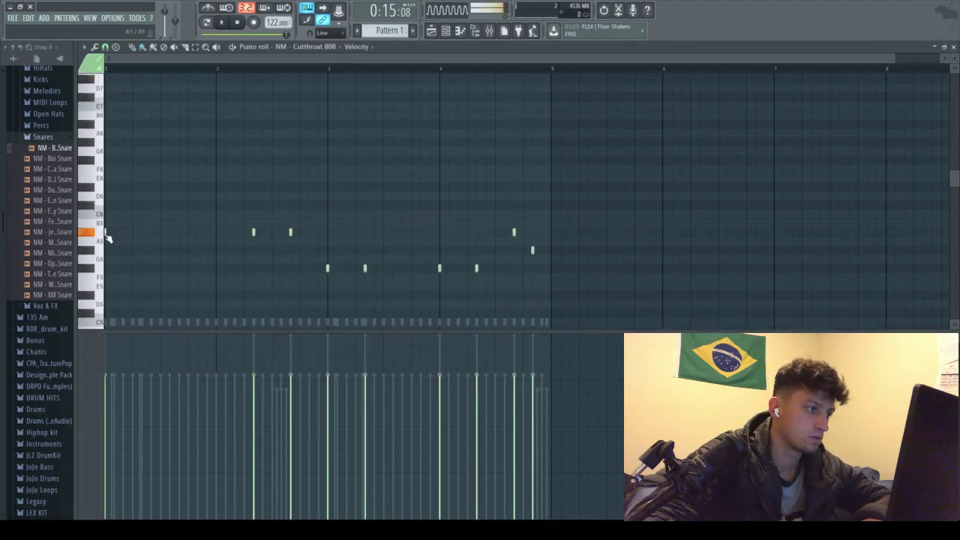
{"action": "double_click", "coordinate": [107, 235]}
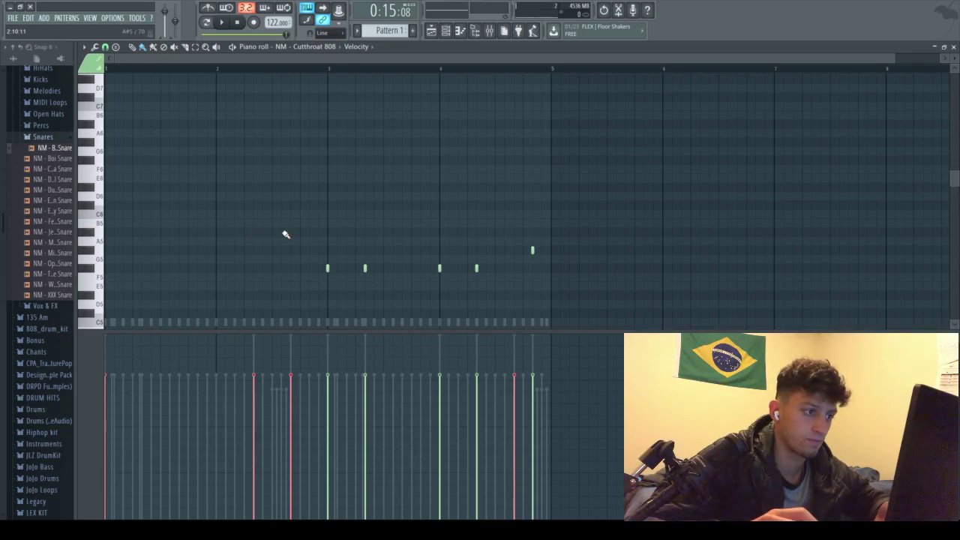
{"action": "scroll", "coordinate": [262, 293], "scroll_direction": "down", "scroll_amount": 5}
{"action": "scroll", "coordinate": [266, 289], "scroll_direction": "up", "scroll_amount": 2}
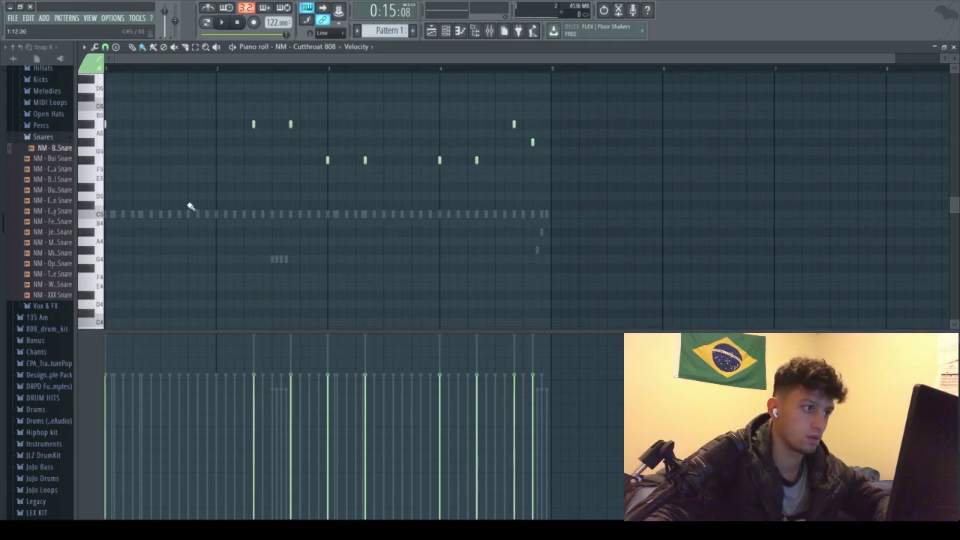
{"action": "left_click_drag", "start_coordinate": [99, 129], "coordinate": [97, 132]}
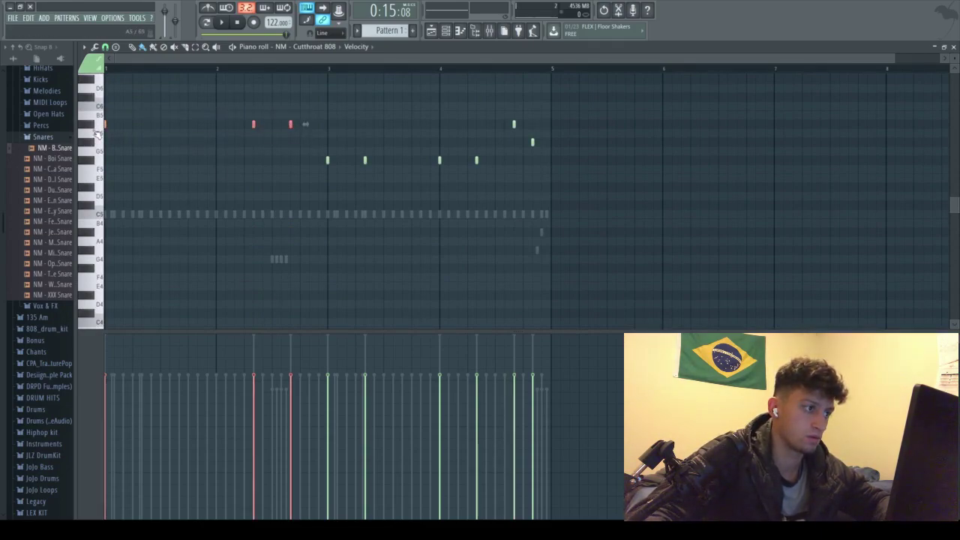
{"action": "key", "text": "space"}
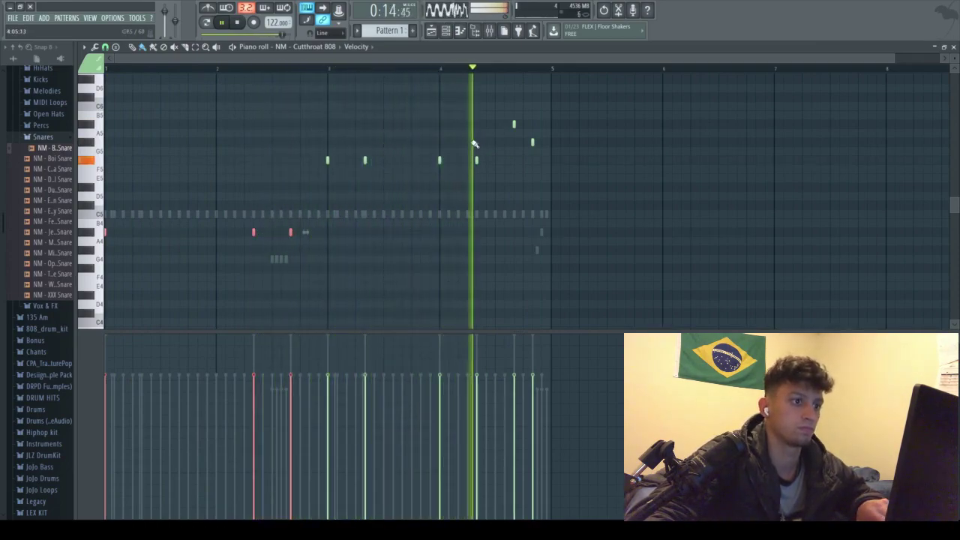
Lower the 808's A#5 note in bar 4 by an octave and raise the two A#4 notes in bar 2 to A#5
{"action": "left_click_drag", "start_coordinate": [501, 114], "coordinate": [534, 139]}
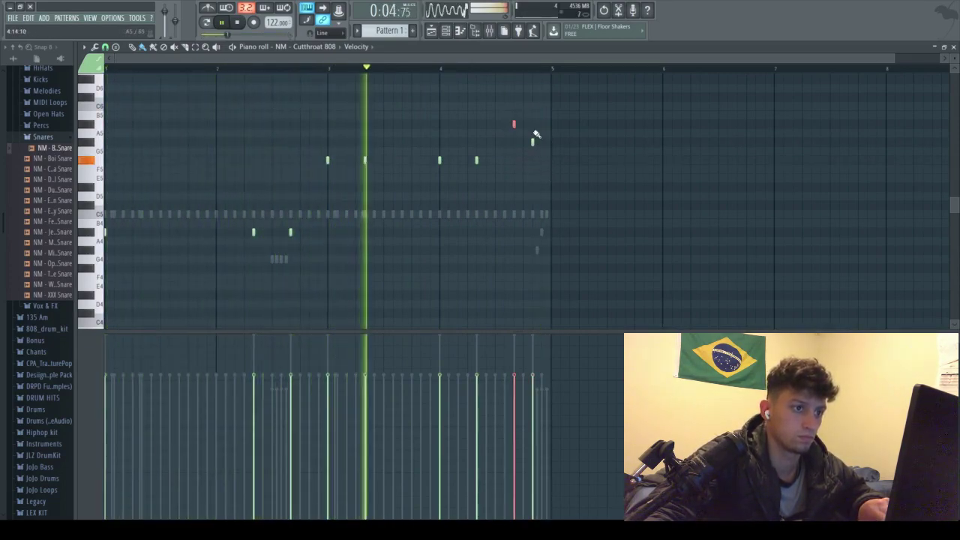
{"action": "key", "text": "ctrl+Down"}
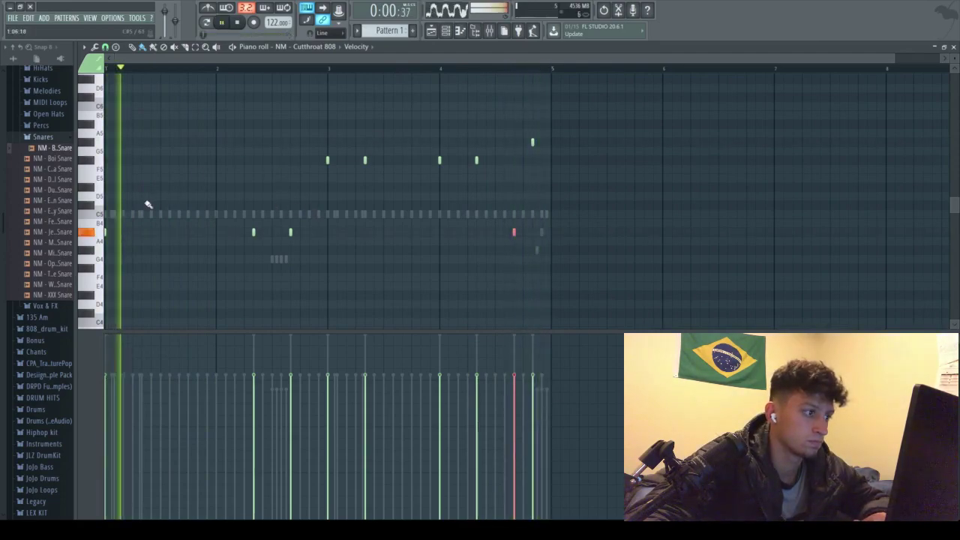
{"action": "key", "text": "space"}
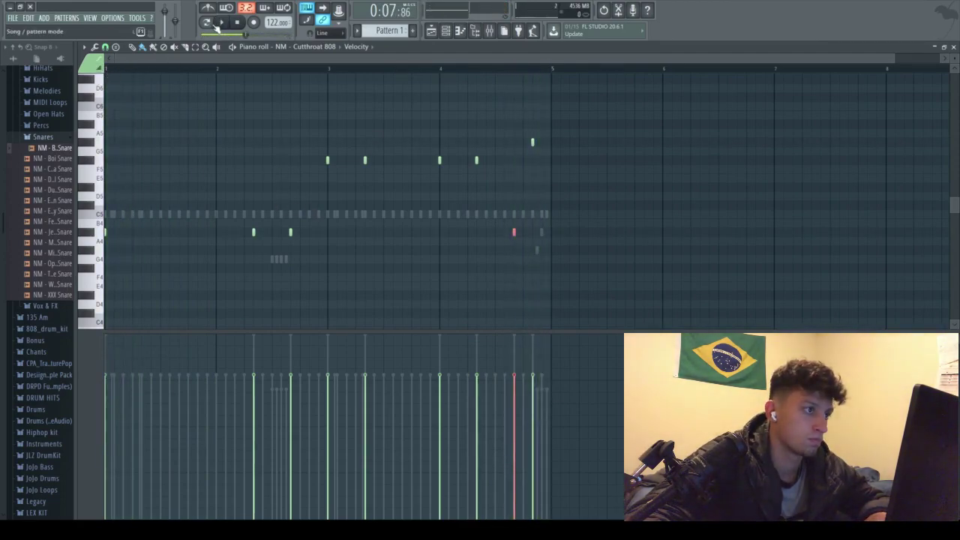
{"action": "left_click_drag", "start_coordinate": [233, 220], "coordinate": [292, 241]}
{"action": "key", "text": "ctrl+Up"}
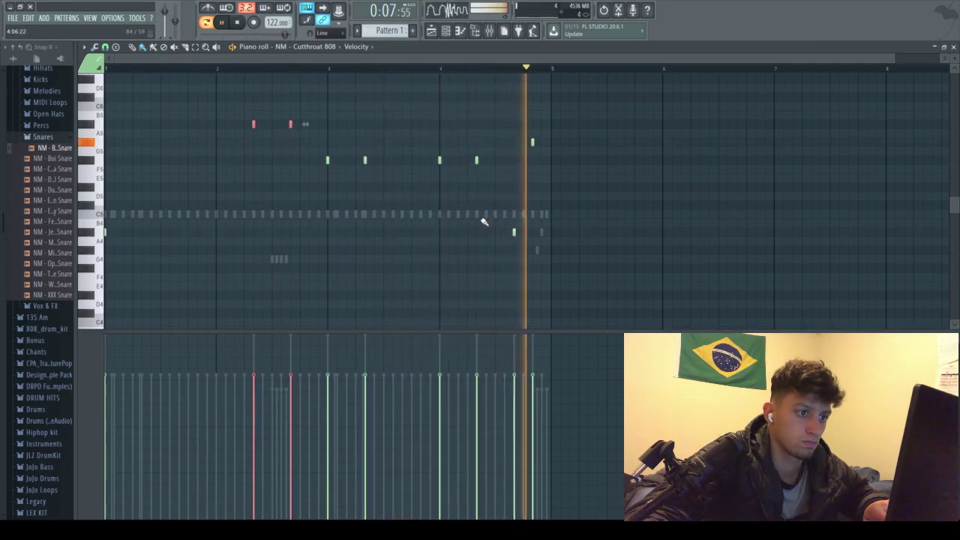
Return to the playlist in song mode and duplicate the two Pattern 1 clips on Track 2 so the copies start at bar 9
{"action": "left_click", "coordinate": [438, 36]}
{"action": "left_click", "coordinate": [219, 23]}
{"action": "left_click_drag", "start_coordinate": [186, 119], "coordinate": [305, 118]}
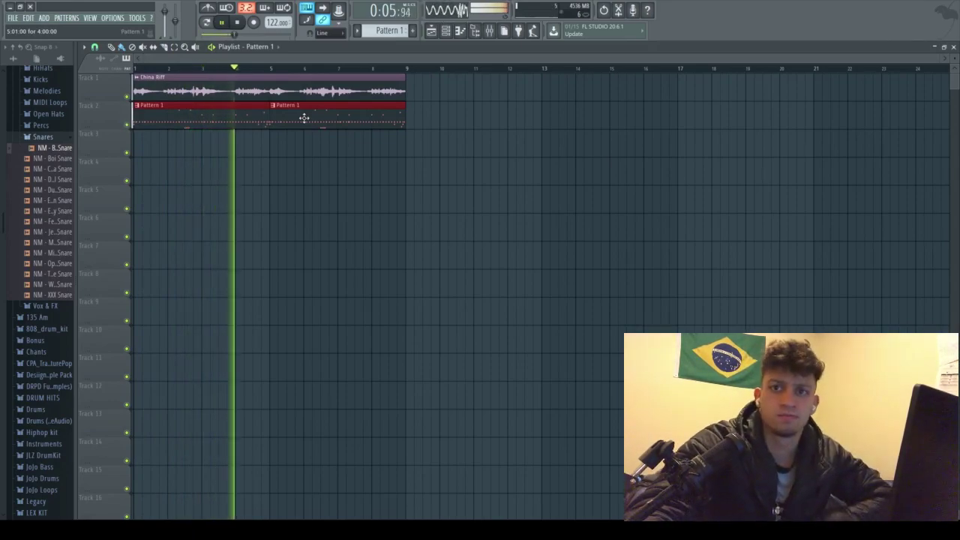
{"action": "left_click", "coordinate": [240, 89]}
{"action": "key", "text": "space"}
{"action": "left_click_drag", "start_coordinate": [243, 126], "coordinate": [367, 124]}
{"action": "key", "text": "ctrl+b"}
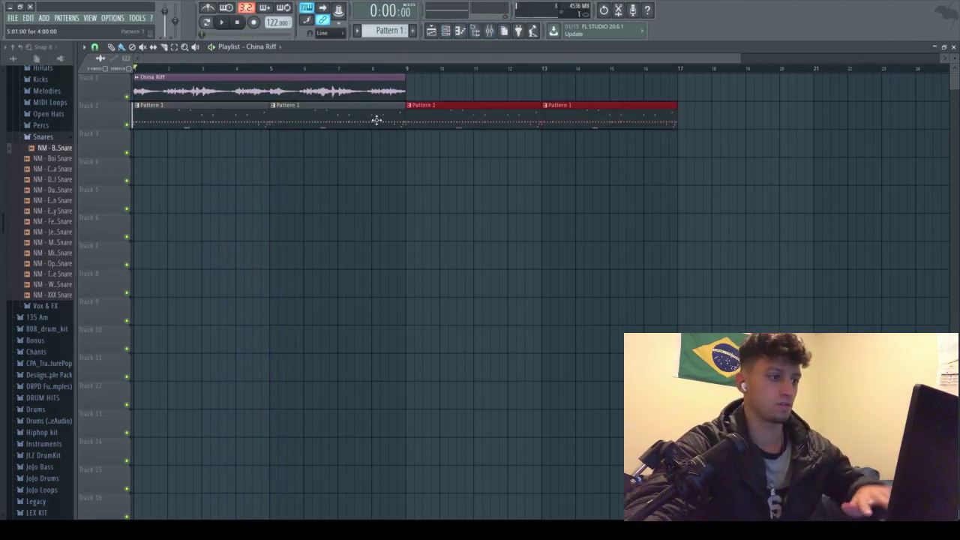
Delete the two original Pattern 1 clips from bars 1 to 8 and play the China Riff intro
{"action": "right_click", "coordinate": [247, 118]}
{"action": "right_click", "coordinate": [300, 117]}
{"action": "key", "text": "space"}
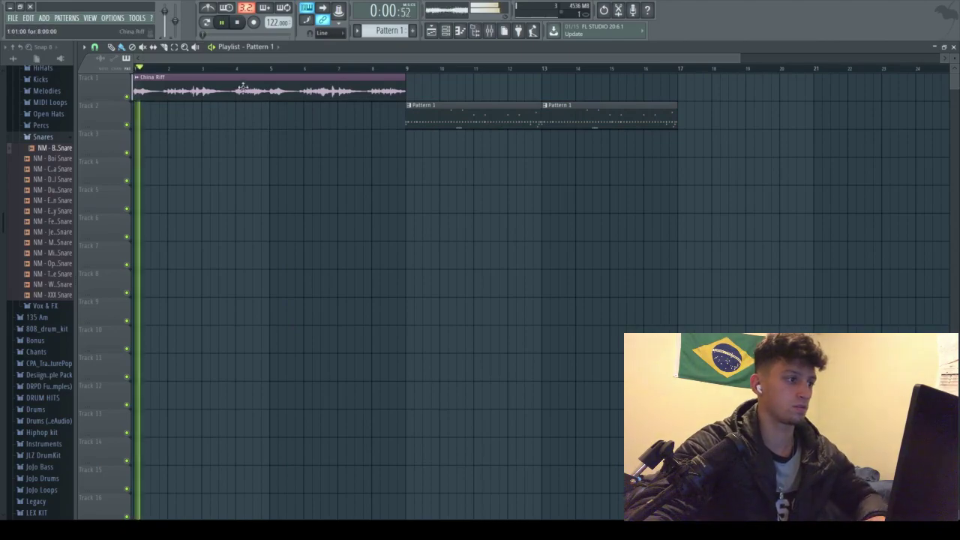
Route the China Riff clip to mixer insert 24 and play it through that track
{"action": "key", "text": "F9"}
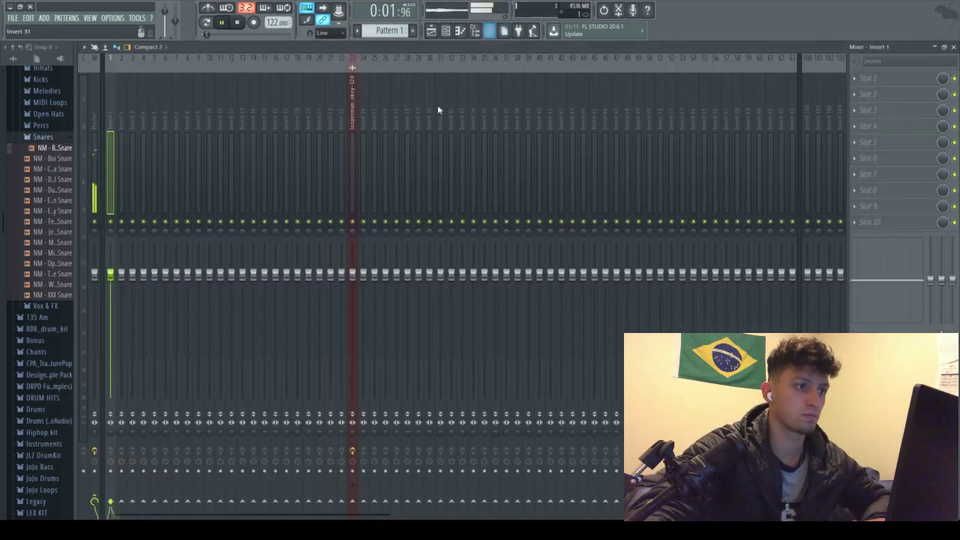
{"action": "left_click", "coordinate": [355, 111]}
{"action": "left_click", "coordinate": [363, 112]}
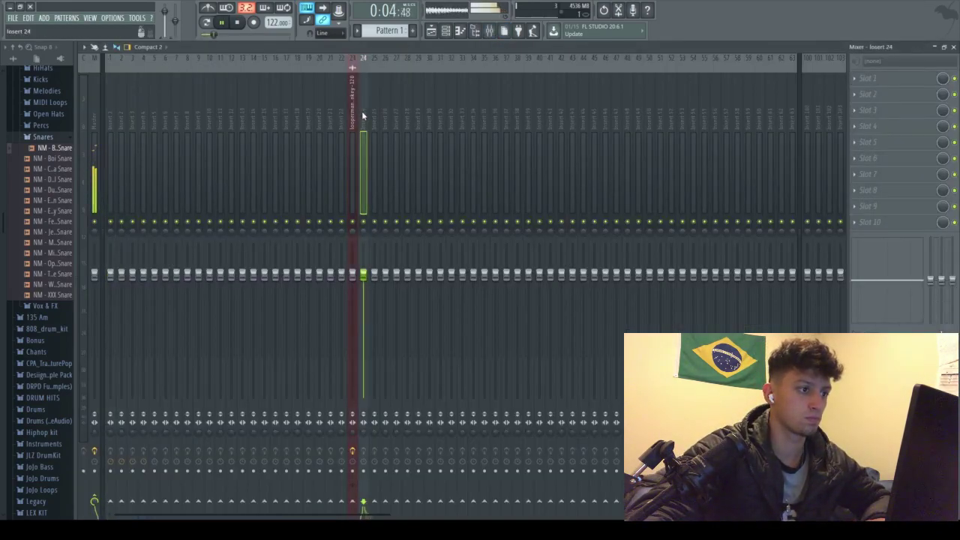
{"action": "key", "text": "space"}
{"action": "key", "text": "space"}
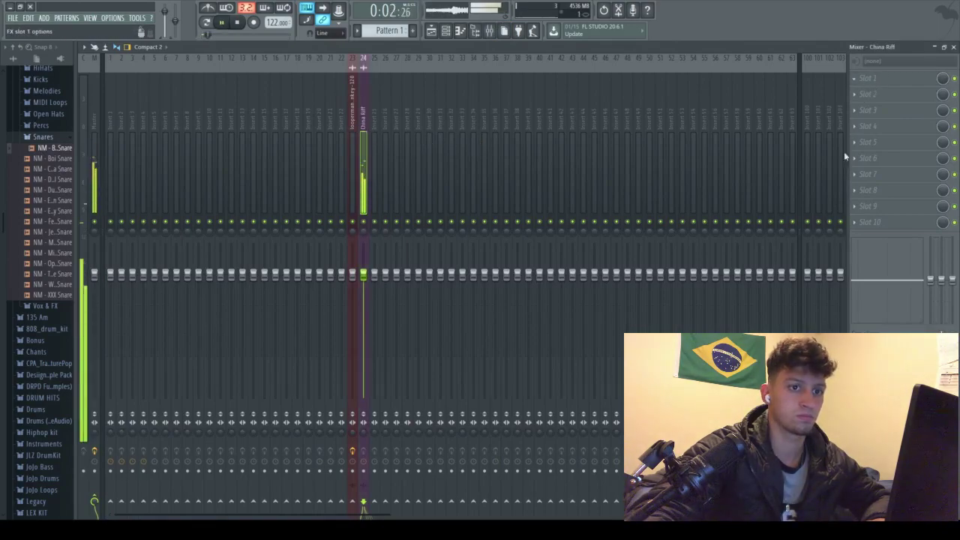
Load Fruity parametric EQ 2, Fruity Reeverb 2 with the wet level at 63%, and Gross Beat into slots 1 to 3 of China Riff
{"action": "left_click", "coordinate": [870, 78]}
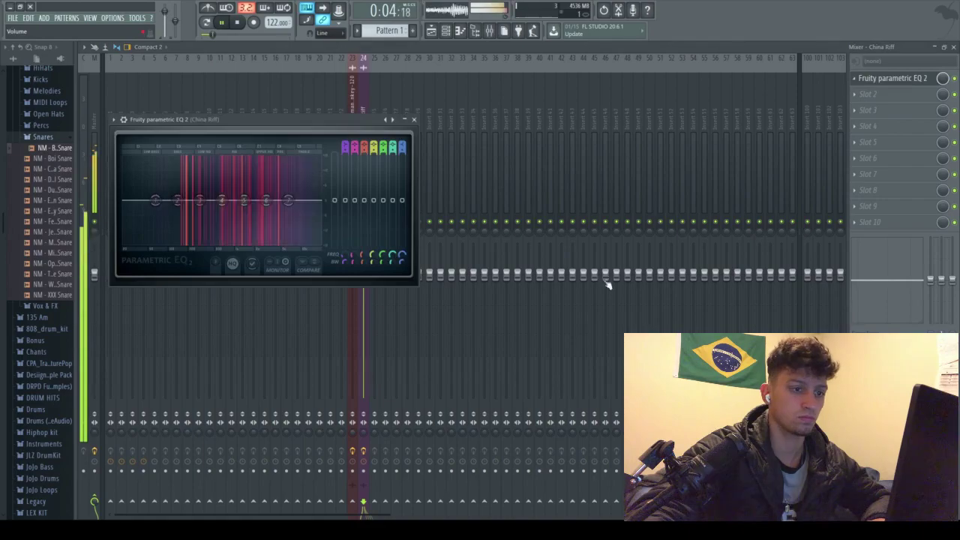
{"action": "left_click", "coordinate": [416, 120]}
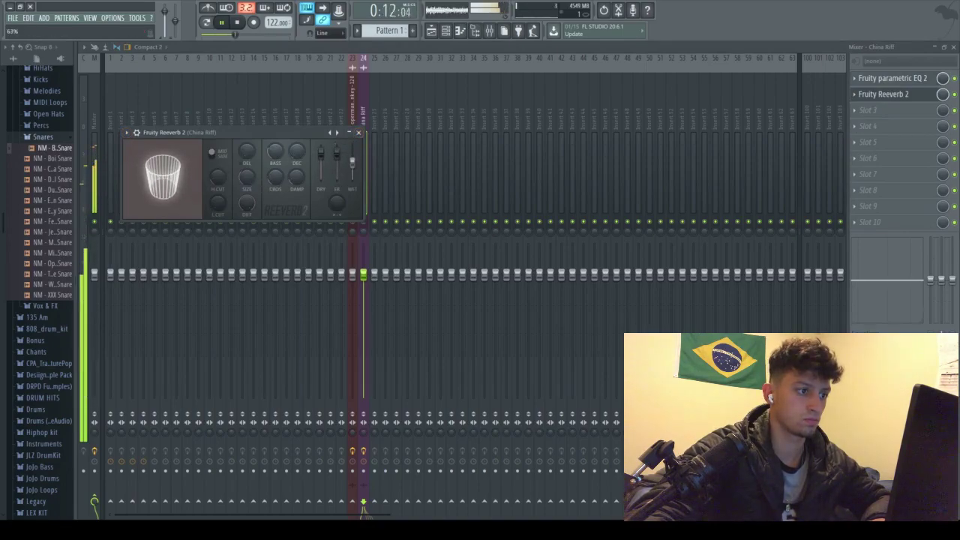
{"action": "left_click", "coordinate": [359, 132]}
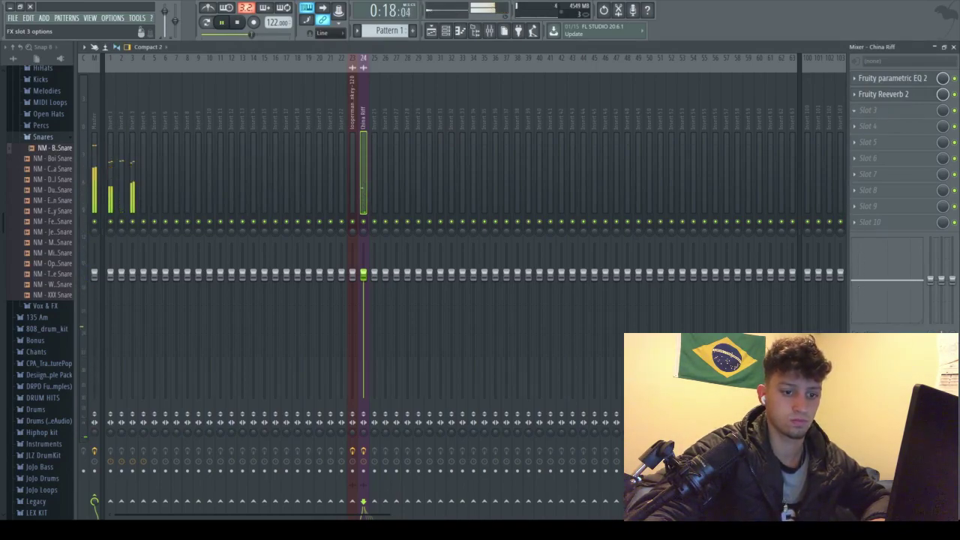
{"action": "key", "text": "space"}
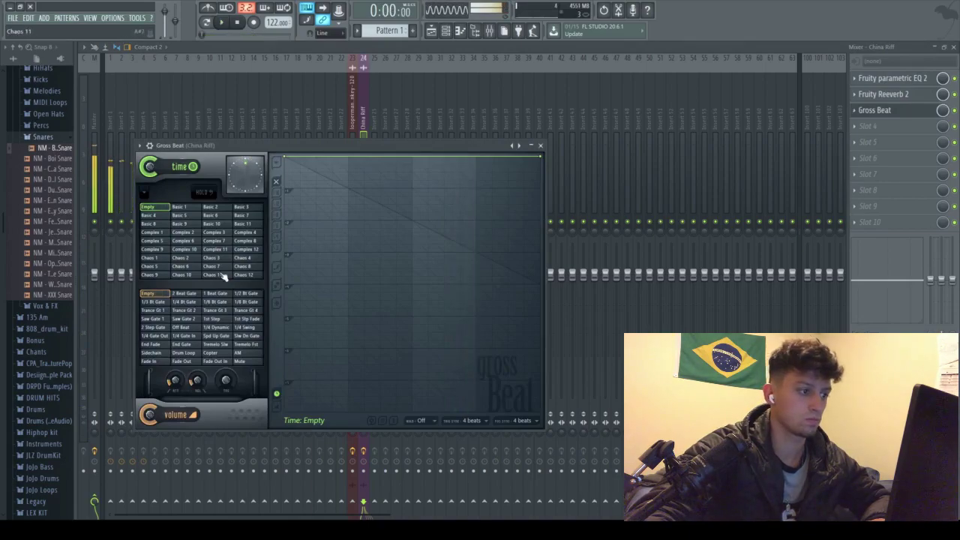
Select bars 1 to 8 in the playlist and set Gross Beat on China Riff to the 1/2 Speed time preset
{"action": "left_click", "coordinate": [440, 36]}
{"action": "left_click_drag", "start_coordinate": [409, 72], "coordinate": [3, 84]}
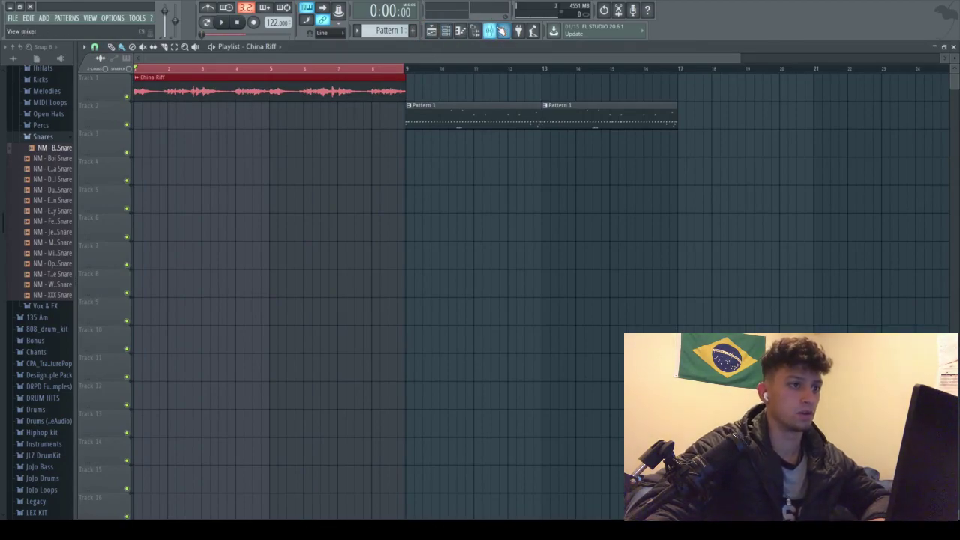
{"action": "left_click", "coordinate": [489, 30]}
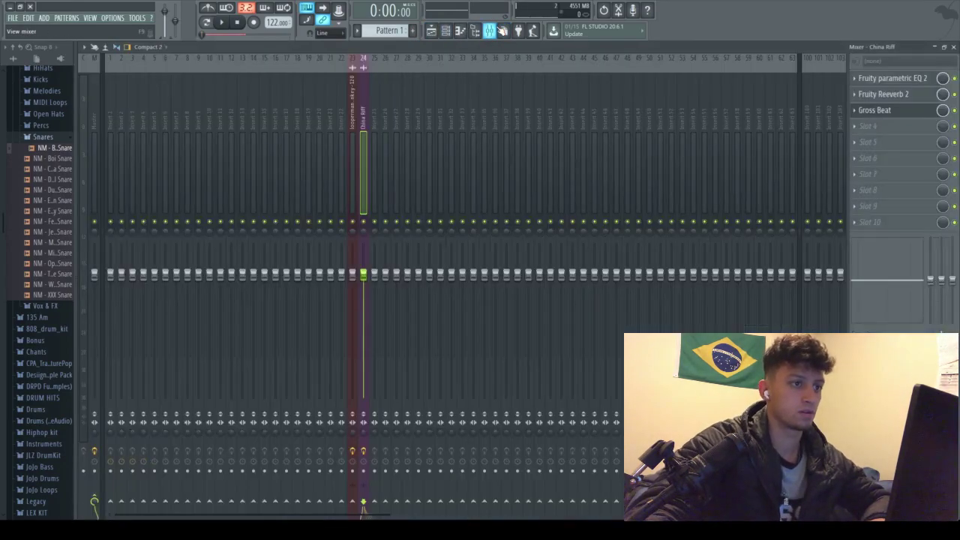
{"action": "left_click", "coordinate": [875, 110]}
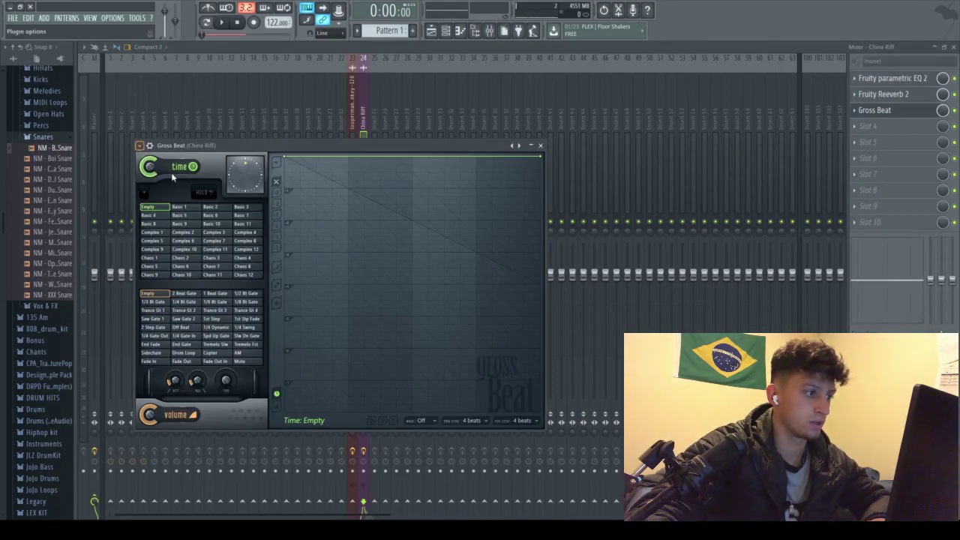
{"action": "left_click", "coordinate": [287, 191]}
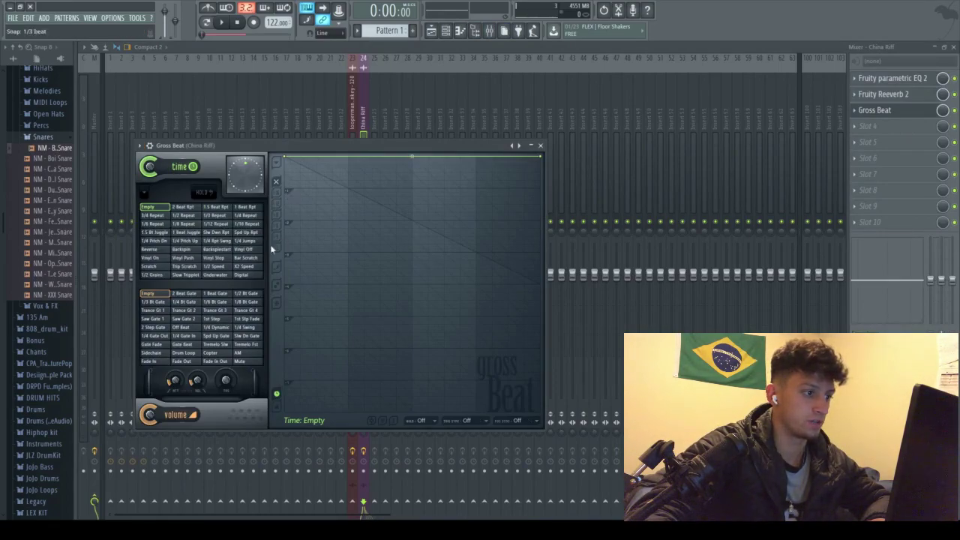
{"action": "left_click", "coordinate": [215, 267]}
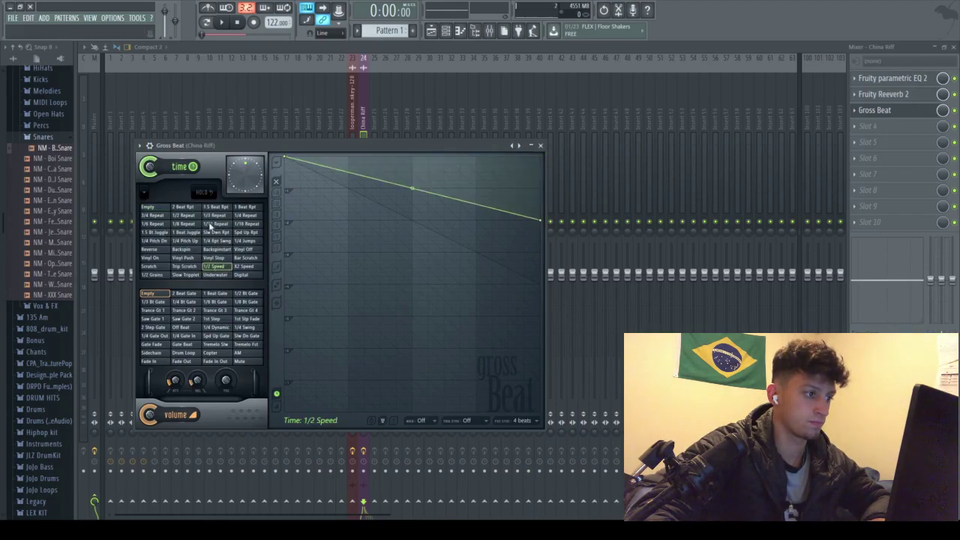
Play the intro and lower the end point of Gross Beat's time mix envelope so it falls steadily across bars 1 to 8, clearing the time selection
{"action": "key", "text": "F5"}
{"action": "key", "text": "space"}
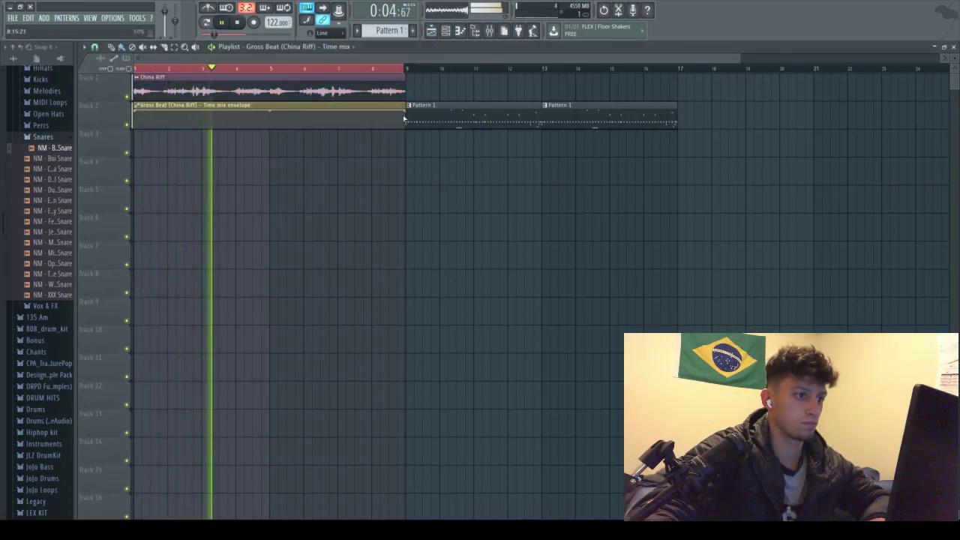
{"action": "left_click_drag", "start_coordinate": [404, 111], "coordinate": [409, 134]}
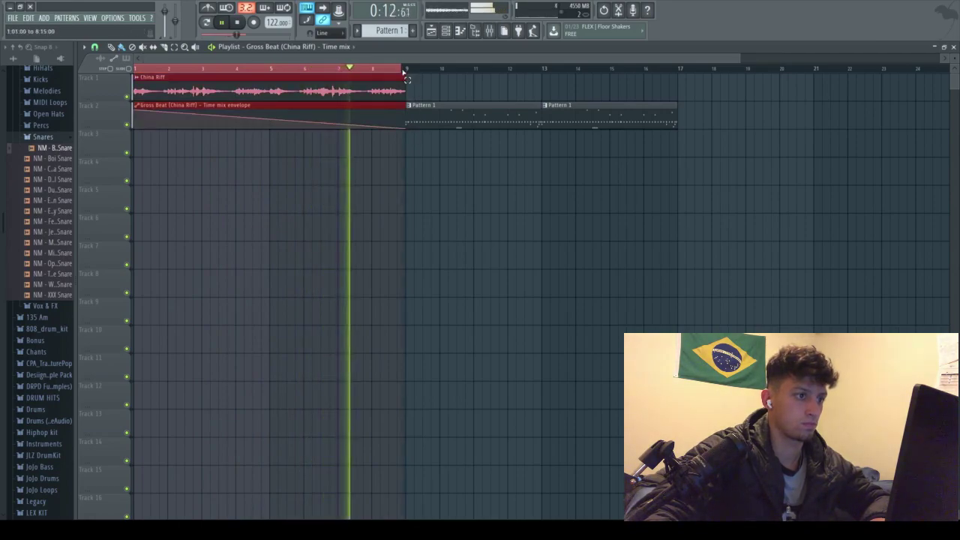
{"action": "left_click", "coordinate": [228, 69]}
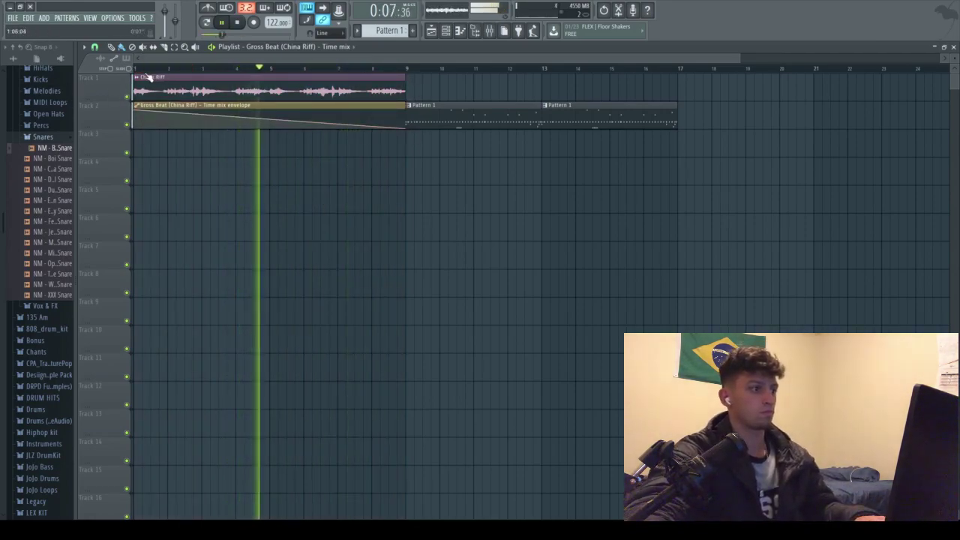
Duplicate the China Riff clip on Track 1 so the copy starts at bar 9, and play the transition into the drums
{"action": "left_click", "coordinate": [211, 83]}
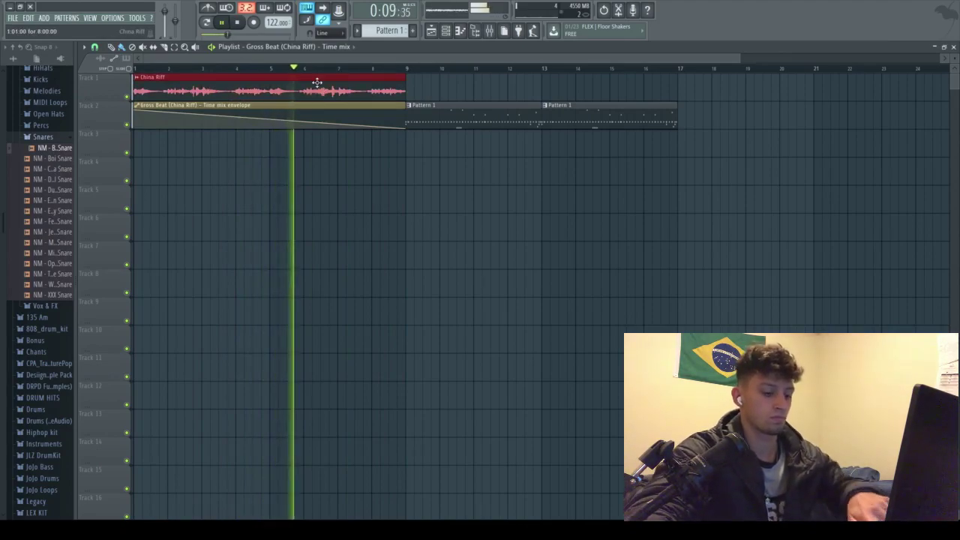
{"action": "key", "text": "ctrl+b"}
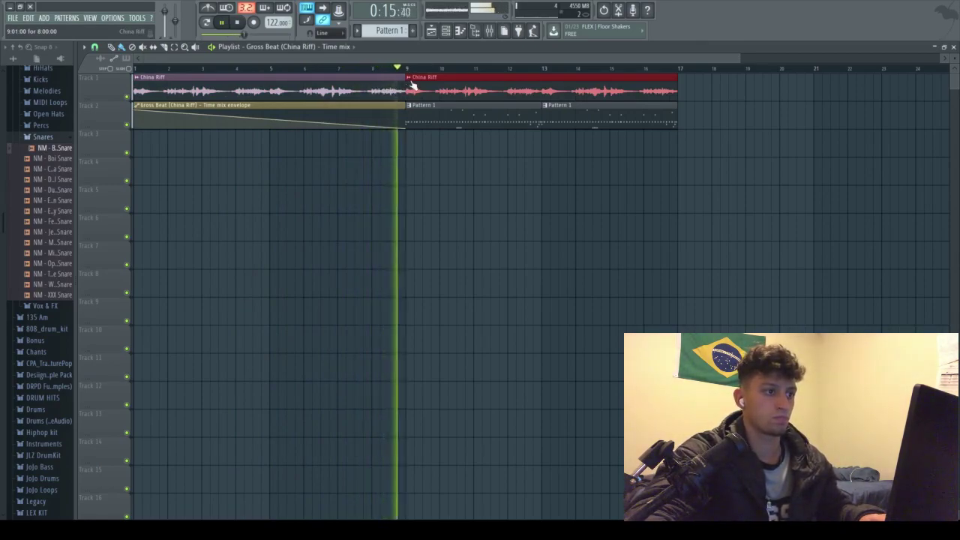
{"action": "scroll", "coordinate": [405, 75], "scroll_direction": "down", "scroll_amount": 2}
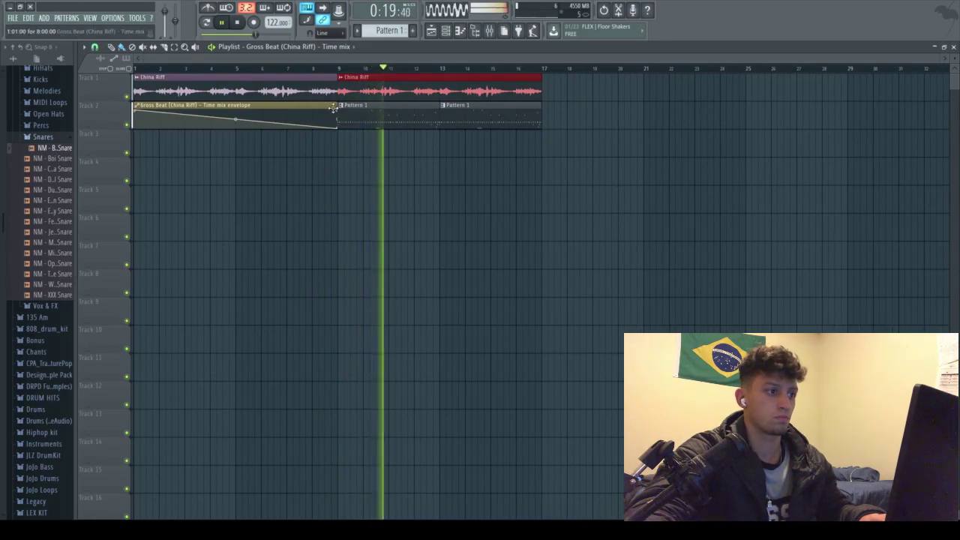
{"action": "key", "text": "space"}
{"action": "left_click", "coordinate": [333, 68]}
{"action": "key", "text": "space"}
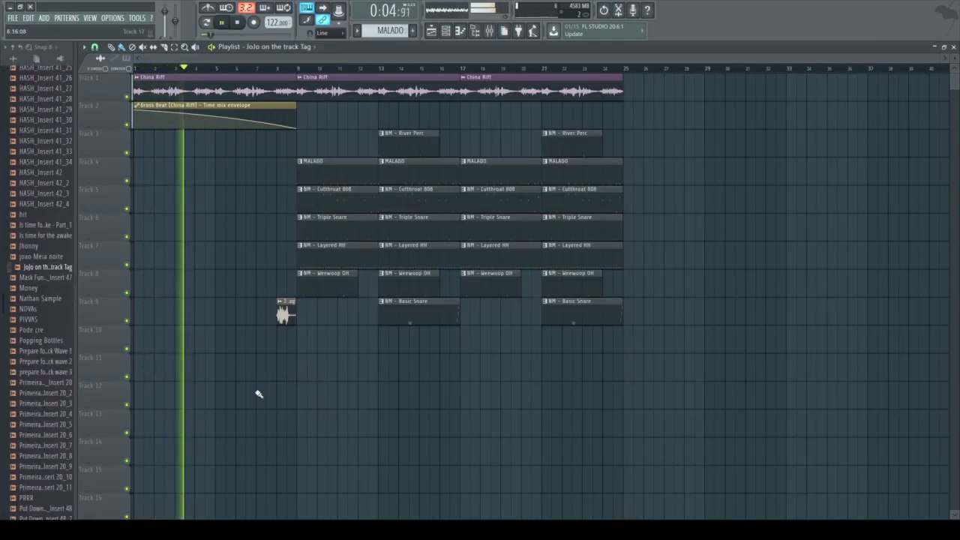
Collapse the VHOOR Drum Kit folder in the sample browser
{"action": "scroll", "coordinate": [54, 264], "scroll_direction": "up", "scroll_amount": 10}
{"action": "scroll", "coordinate": [54, 264], "scroll_direction": "up", "scroll_amount": 15}
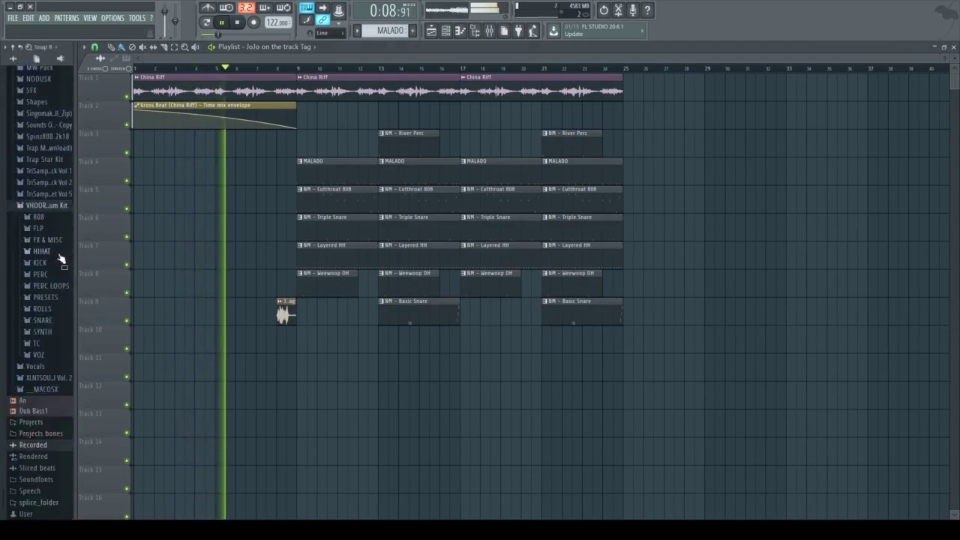
{"action": "left_click", "coordinate": [63, 205]}
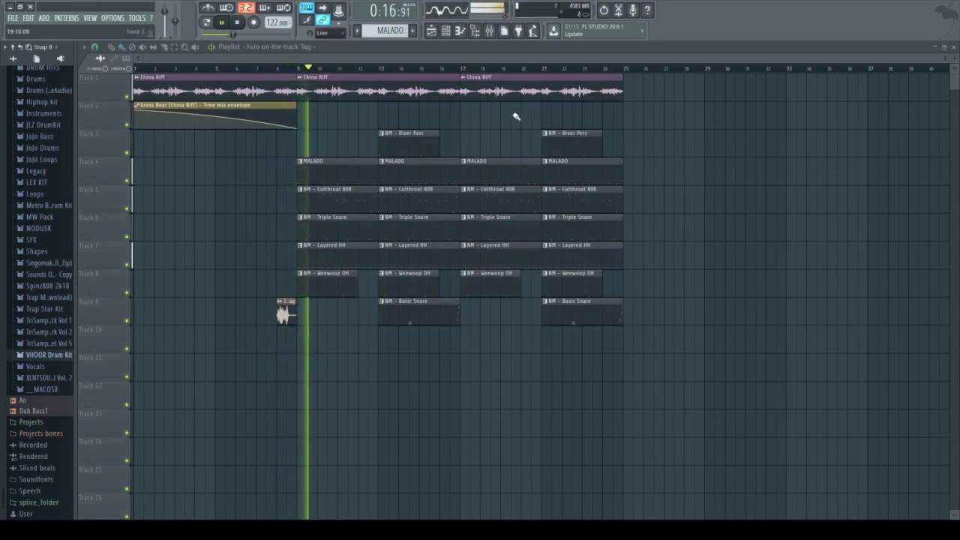
Duplicate all melody and drum clips of bars 17 to 24 so the copies start at bar 25, and deselect them
{"action": "left_click_drag", "start_coordinate": [470, 73], "coordinate": [575, 317]}
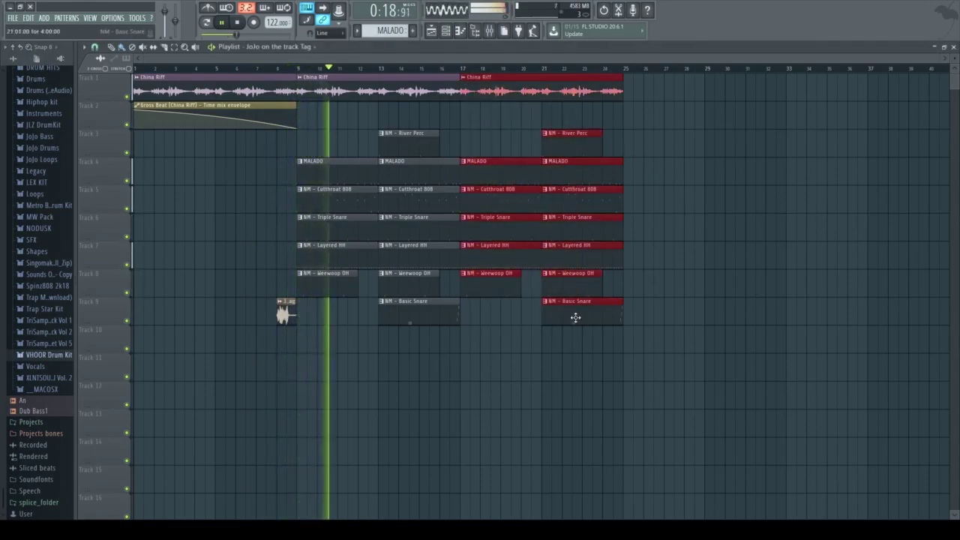
{"action": "key", "text": "ctrl+b"}
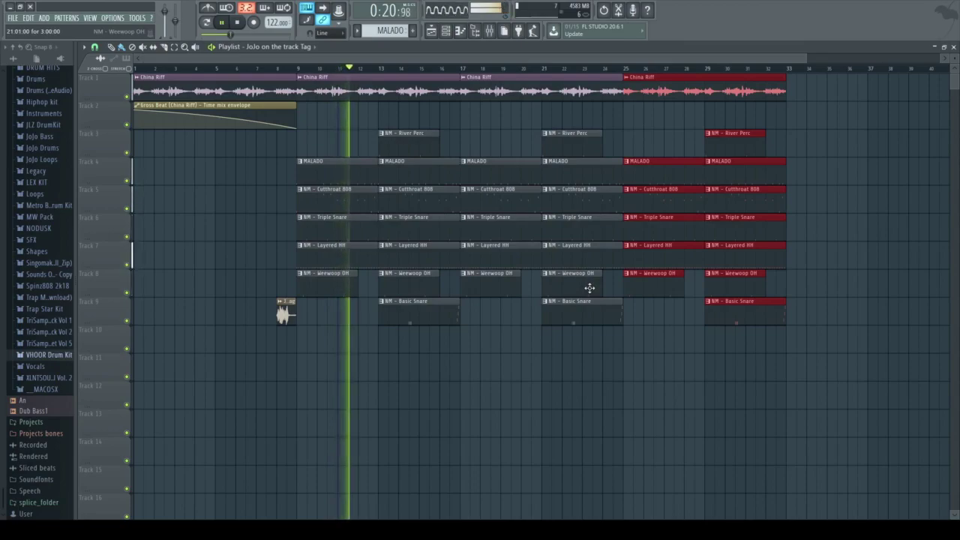
{"action": "left_click", "coordinate": [265, 104]}
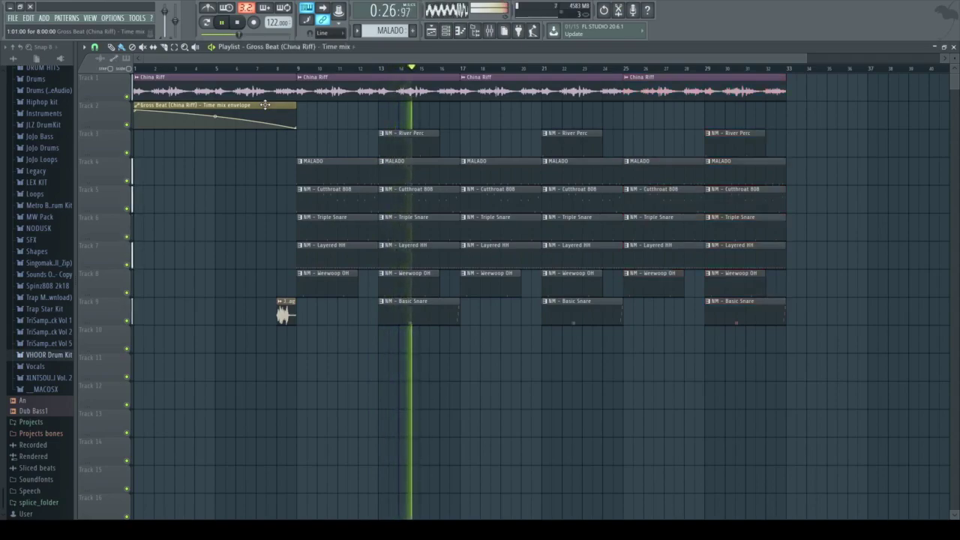
Examine the mixer levels and the vocal tag's insert effects during playback, and return to the full playlist arrangement
{"action": "left_click", "coordinate": [491, 31]}
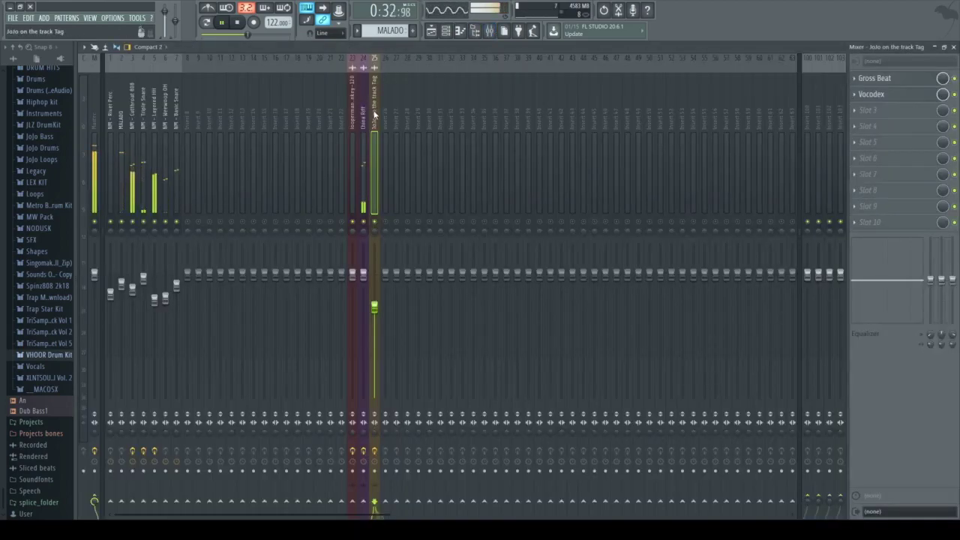
{"action": "left_click", "coordinate": [442, 33]}
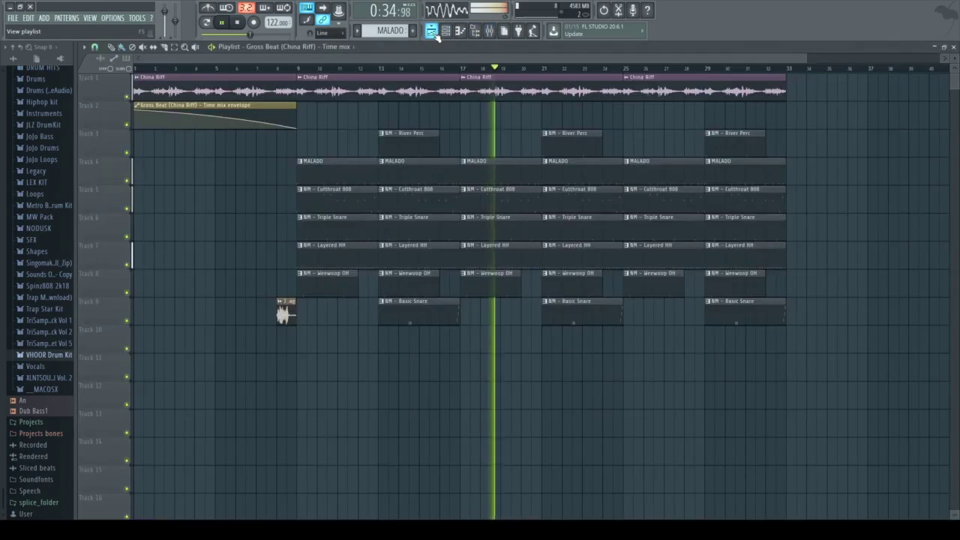
{"action": "scroll", "coordinate": [521, 71], "scroll_direction": "down", "scroll_amount": 1}
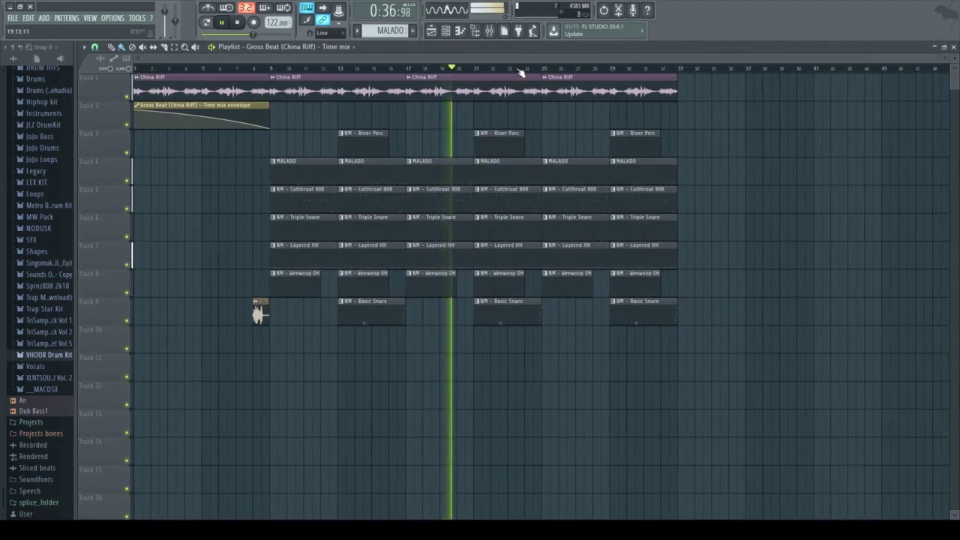